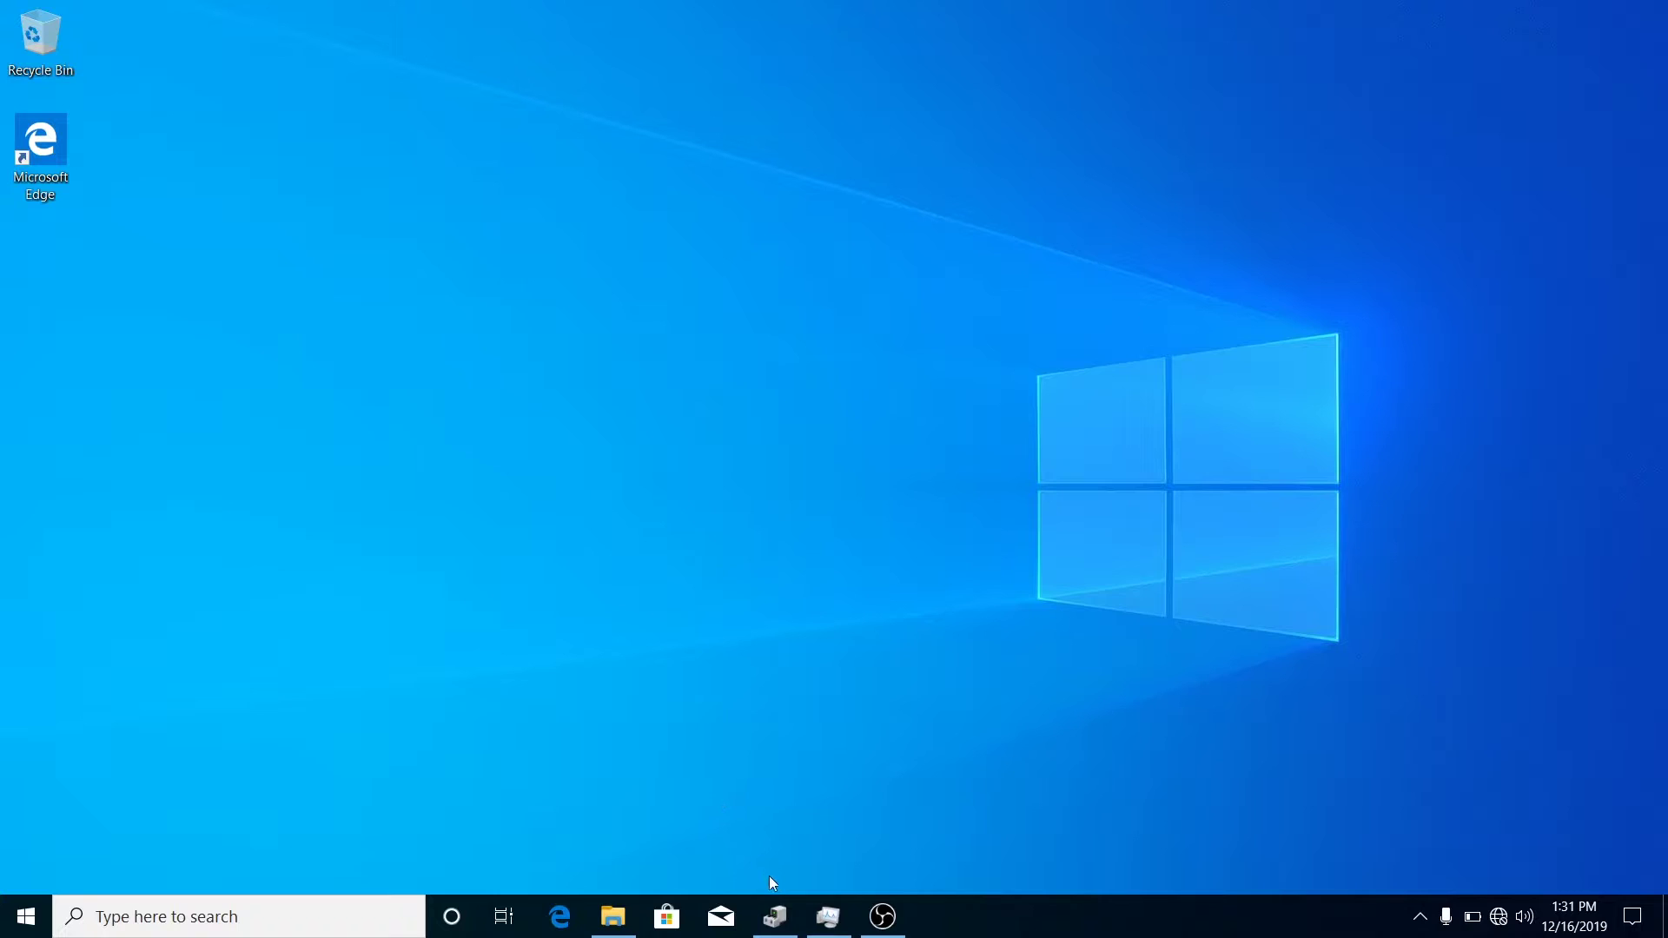
Inspect the ELAN:Fingerprint and PCI Data Acquisition unknown devices, then bring up the Drivers folder.
click(774, 914)
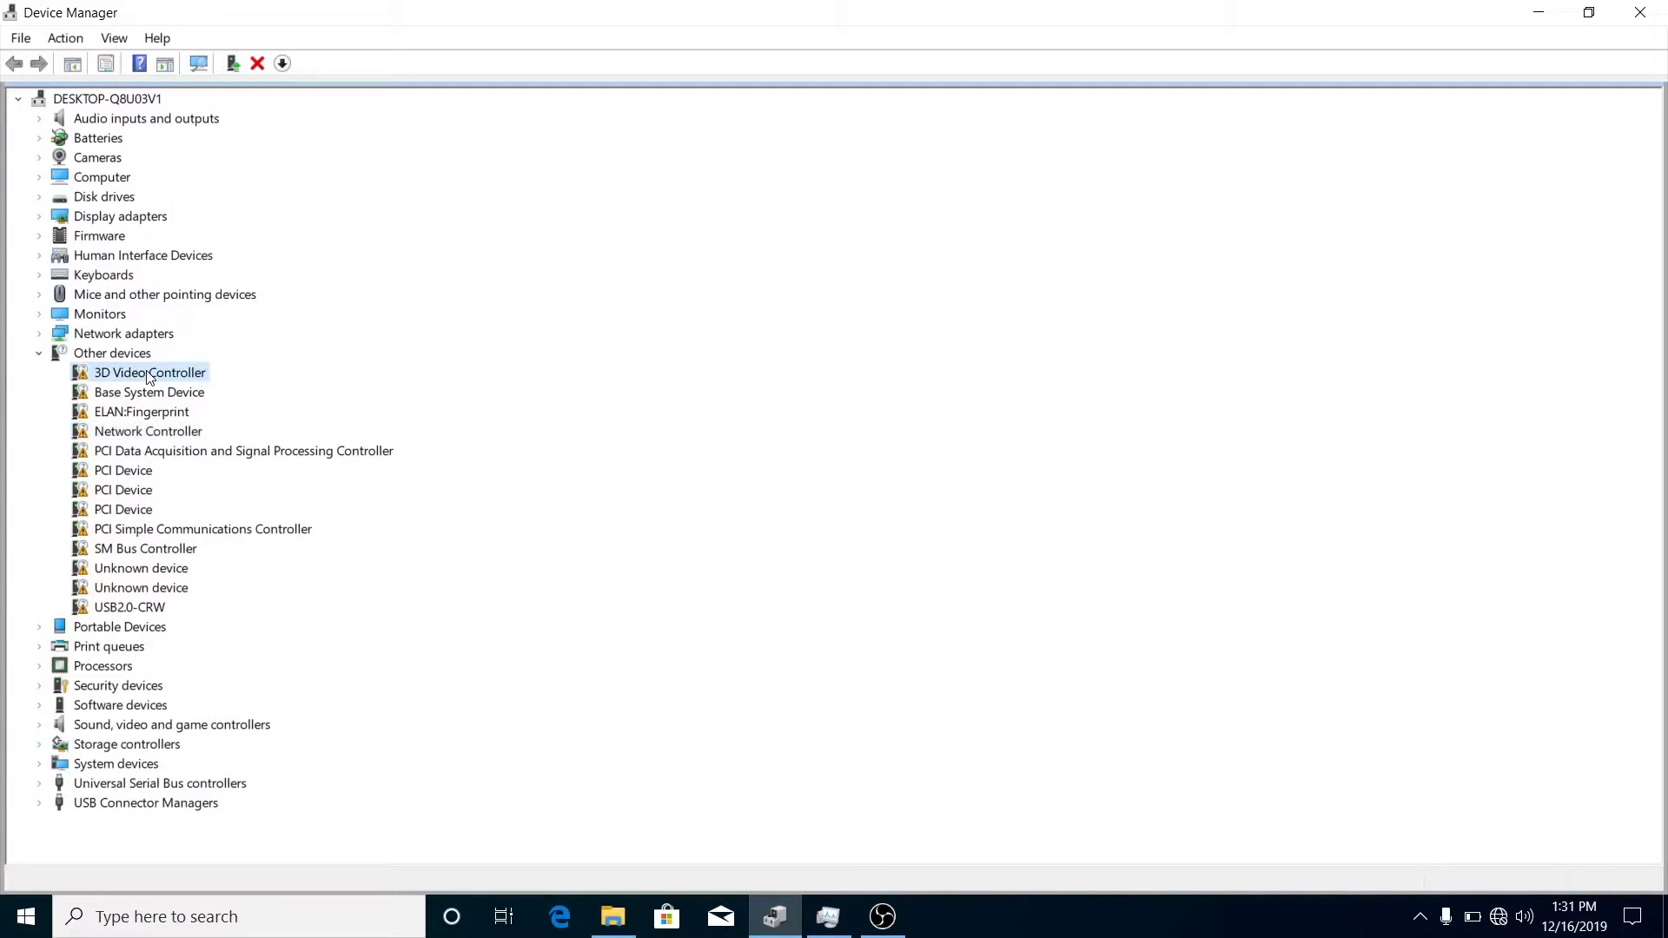
click(123, 413)
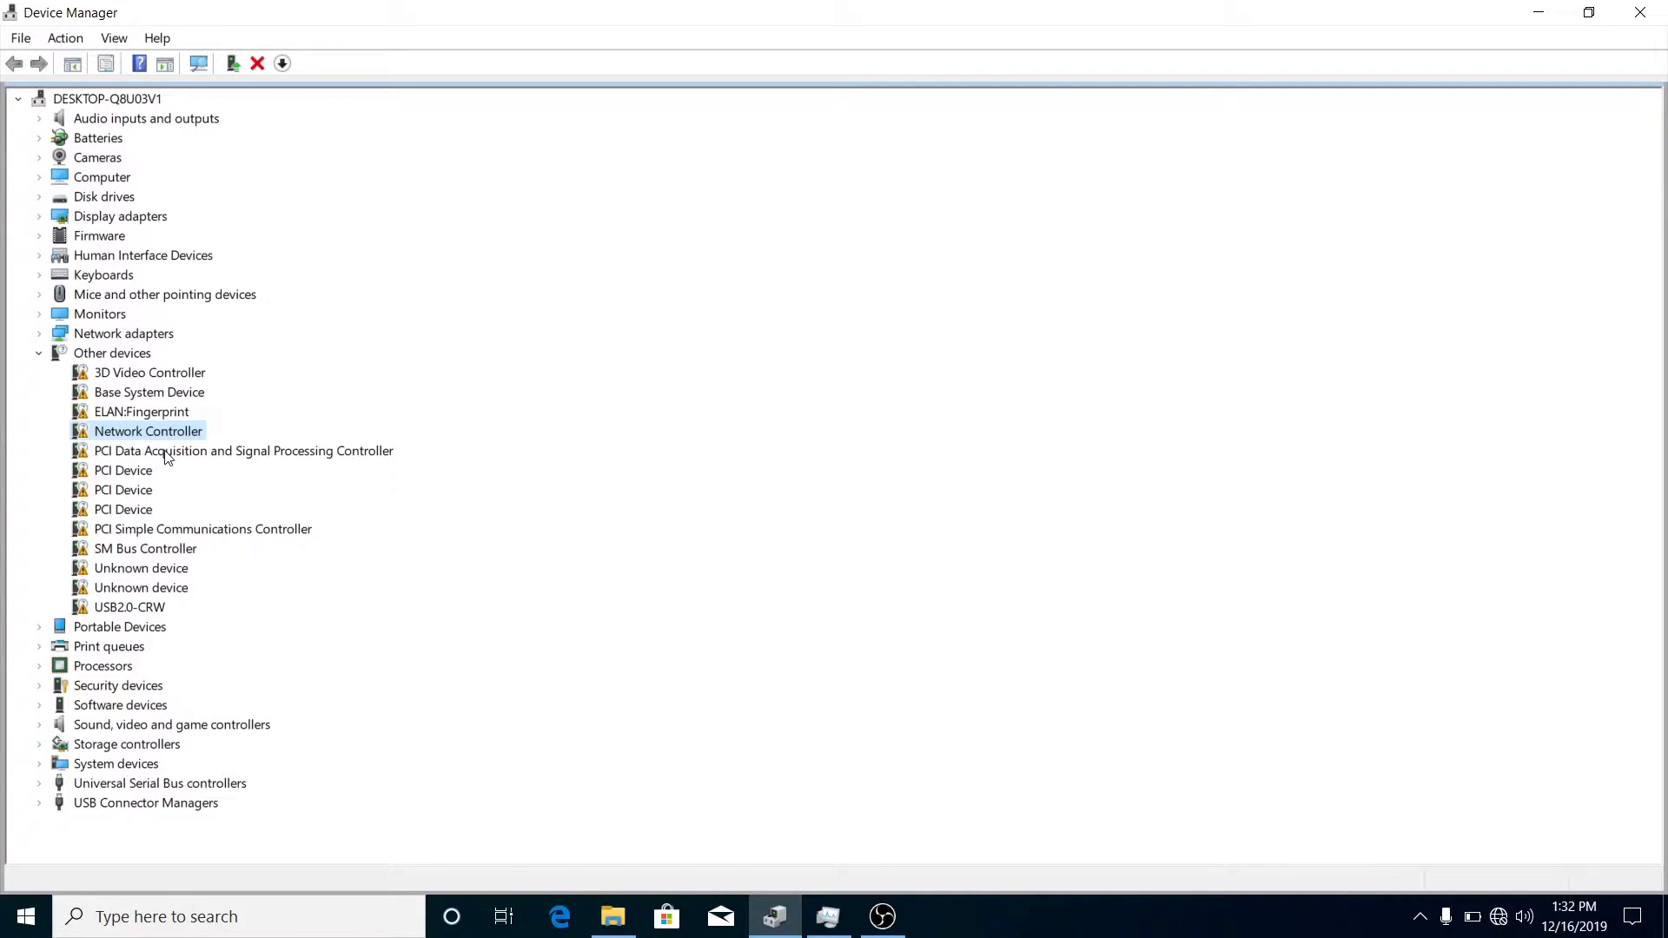
click(241, 452)
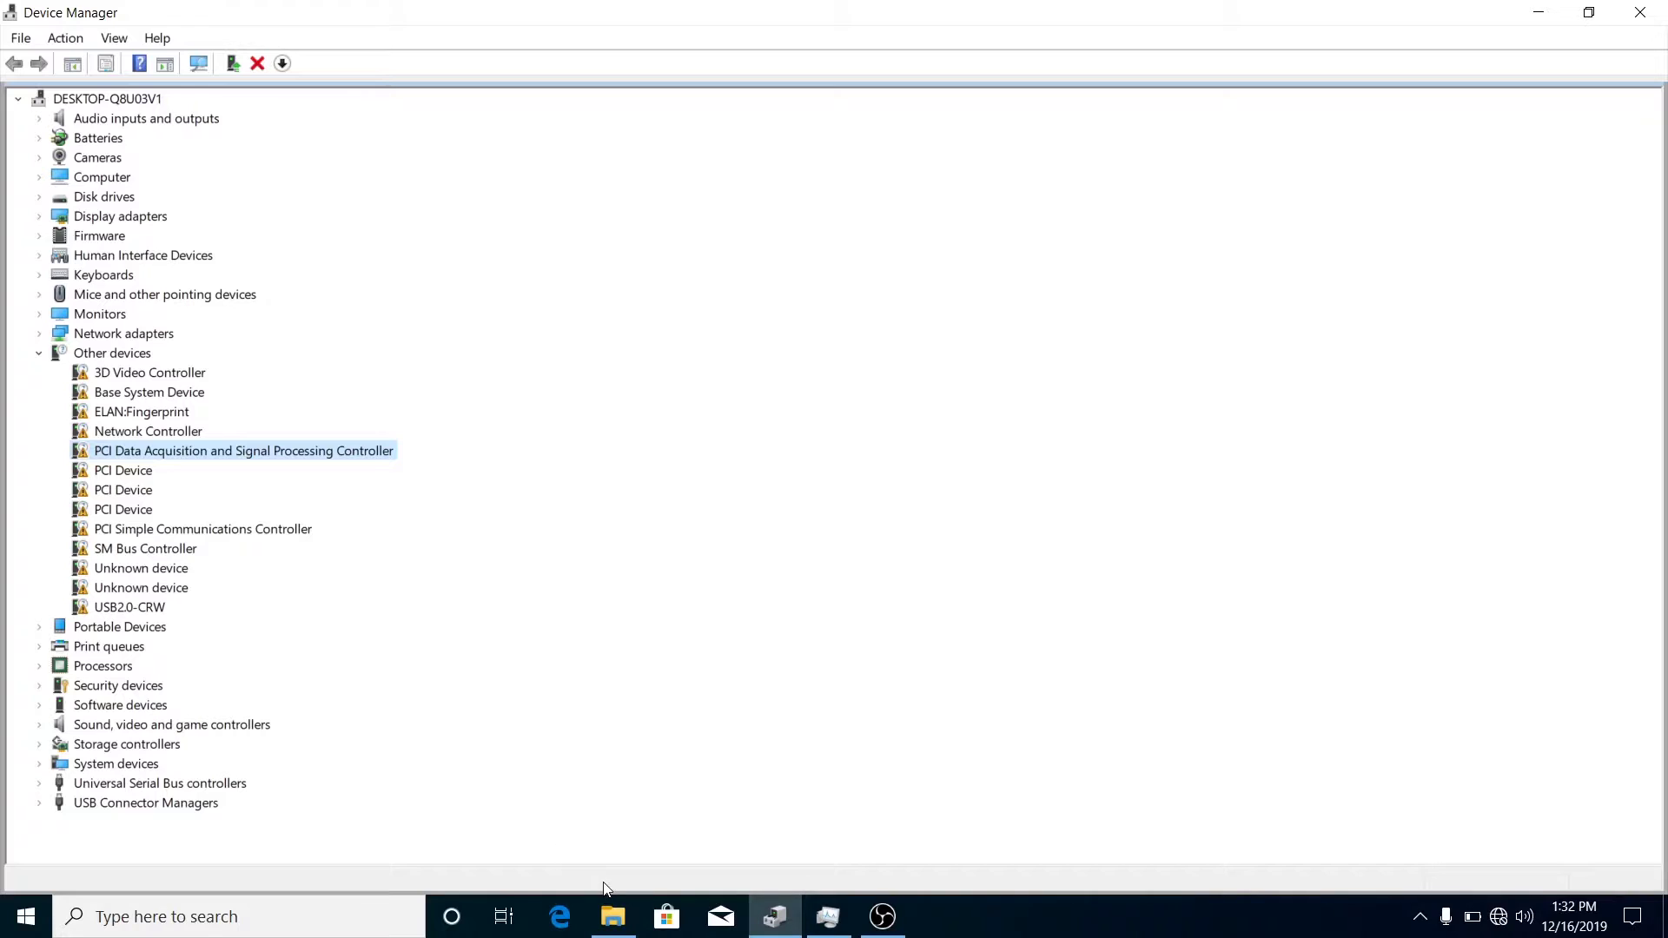
mouse_move(611, 917)
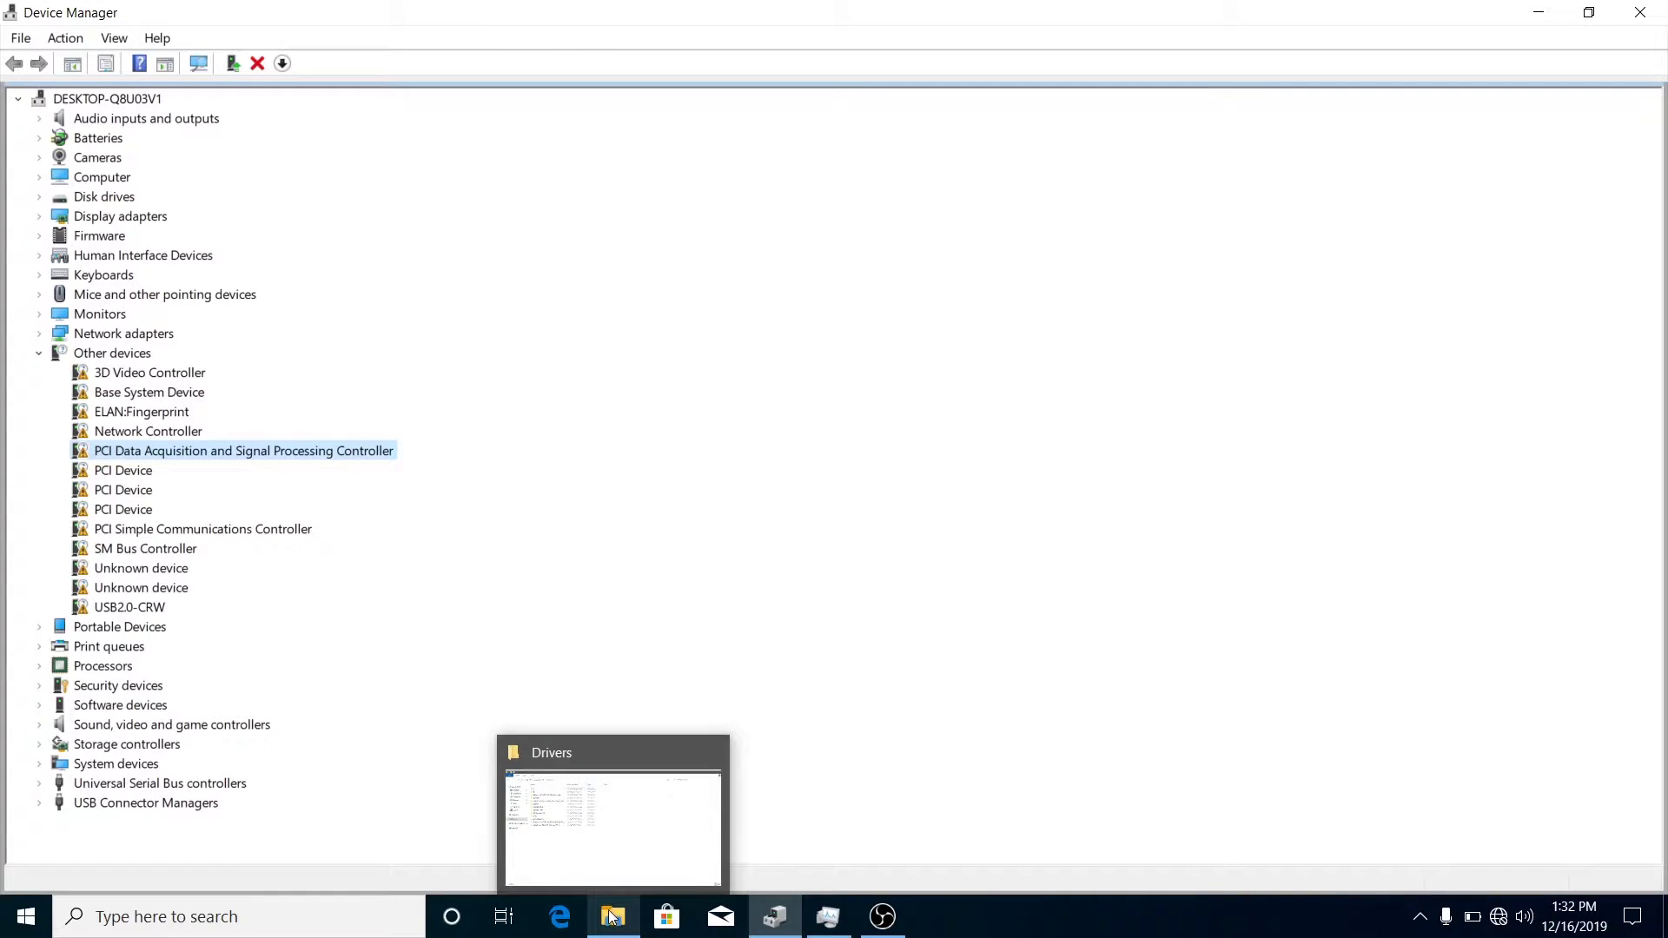
click(611, 918)
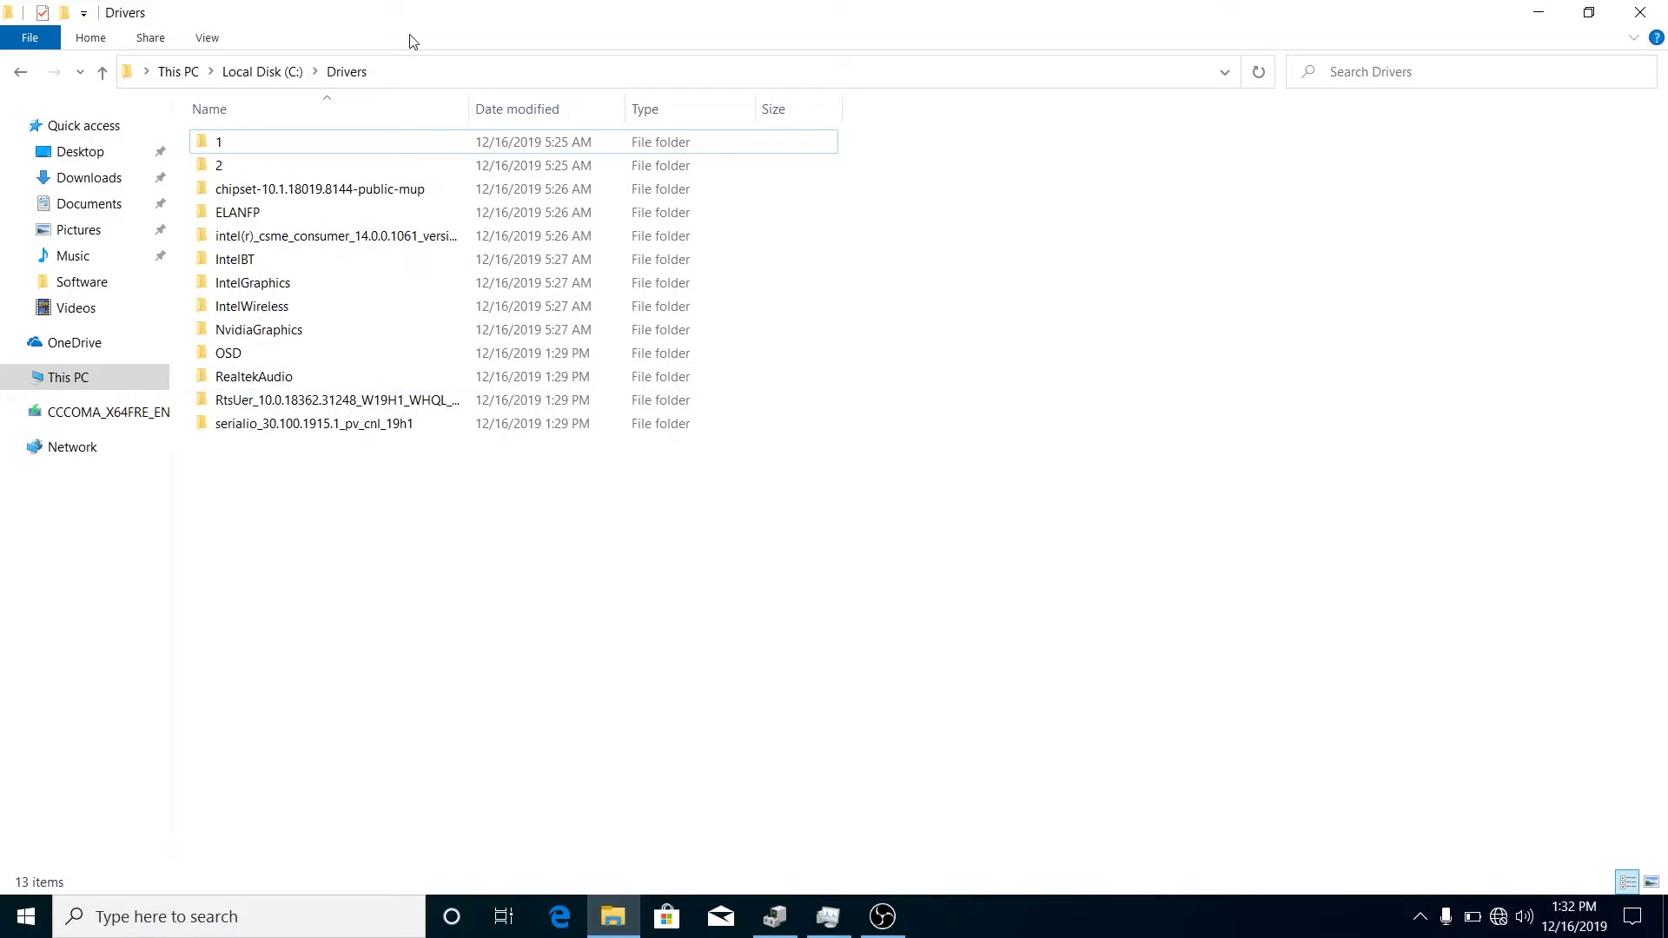
Look inside the first two driver folders in C:\Drivers and return to the Drivers list.
click(379, 72)
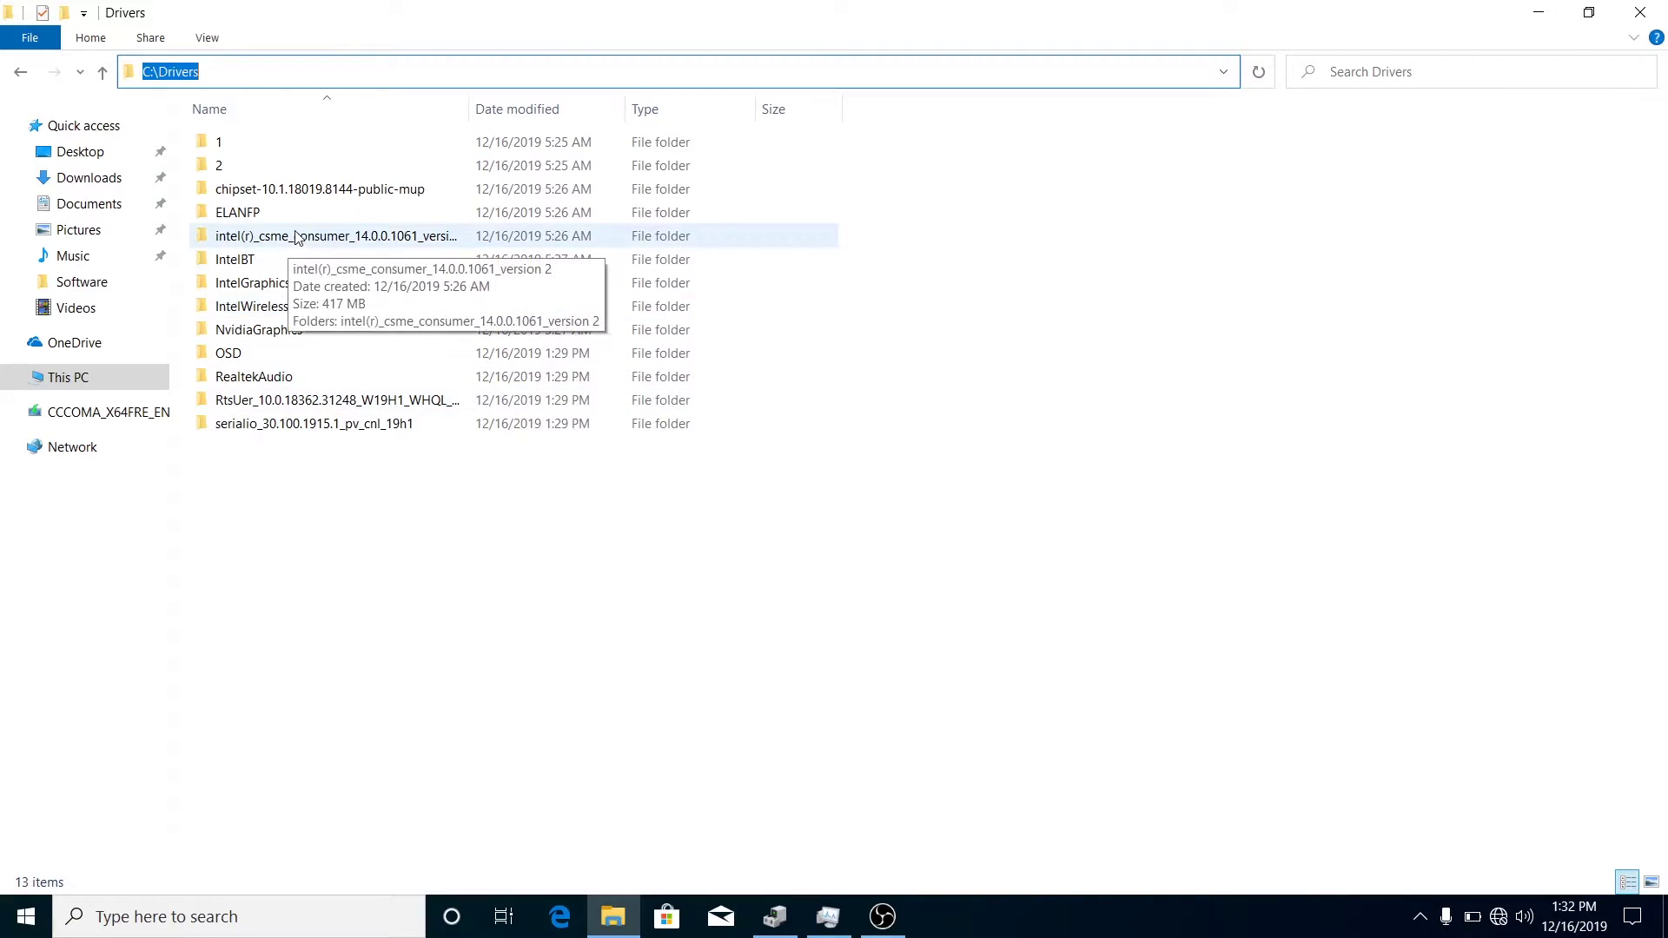
double_click(278, 145)
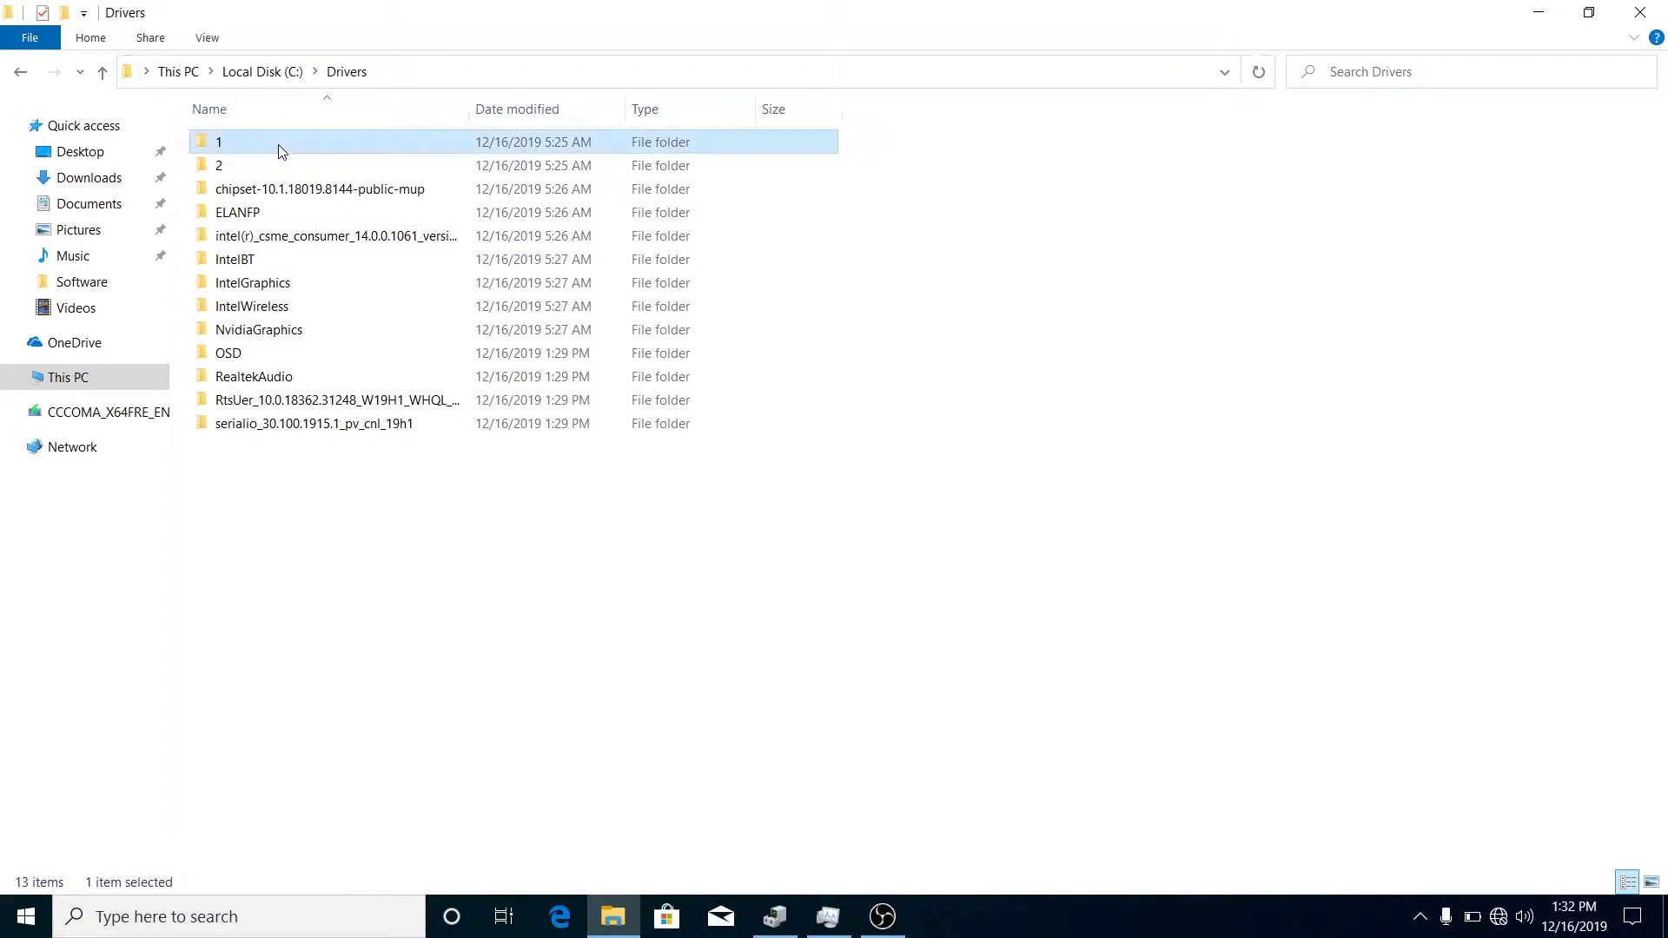
double_click(278, 144)
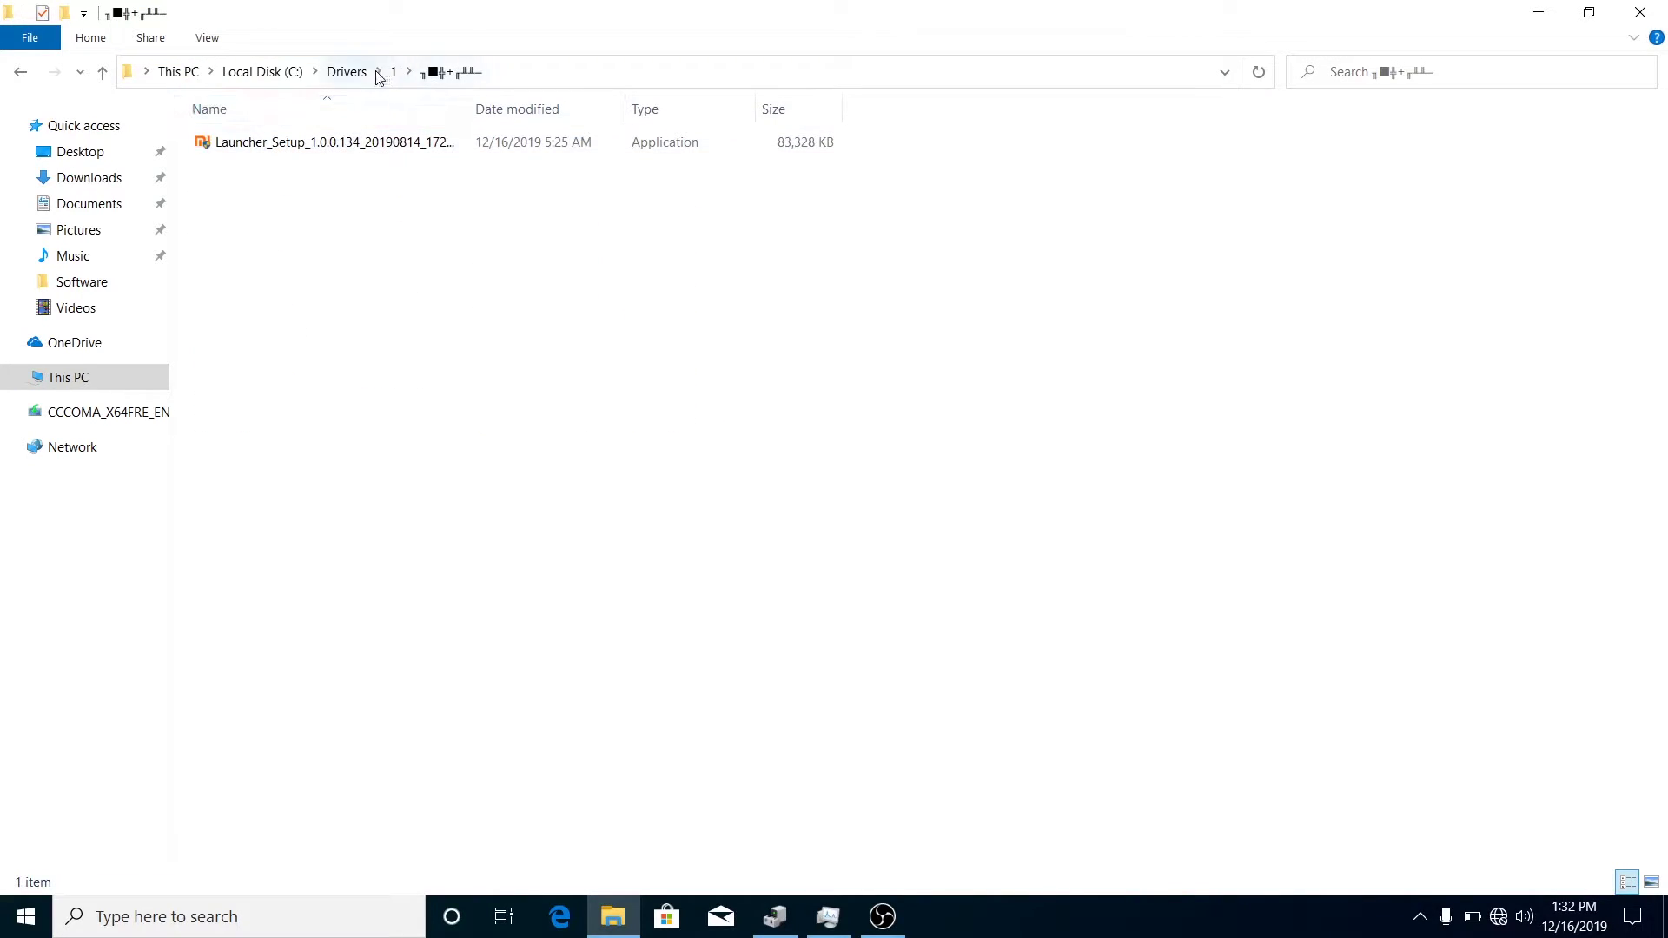
click(352, 72)
double_click(259, 164)
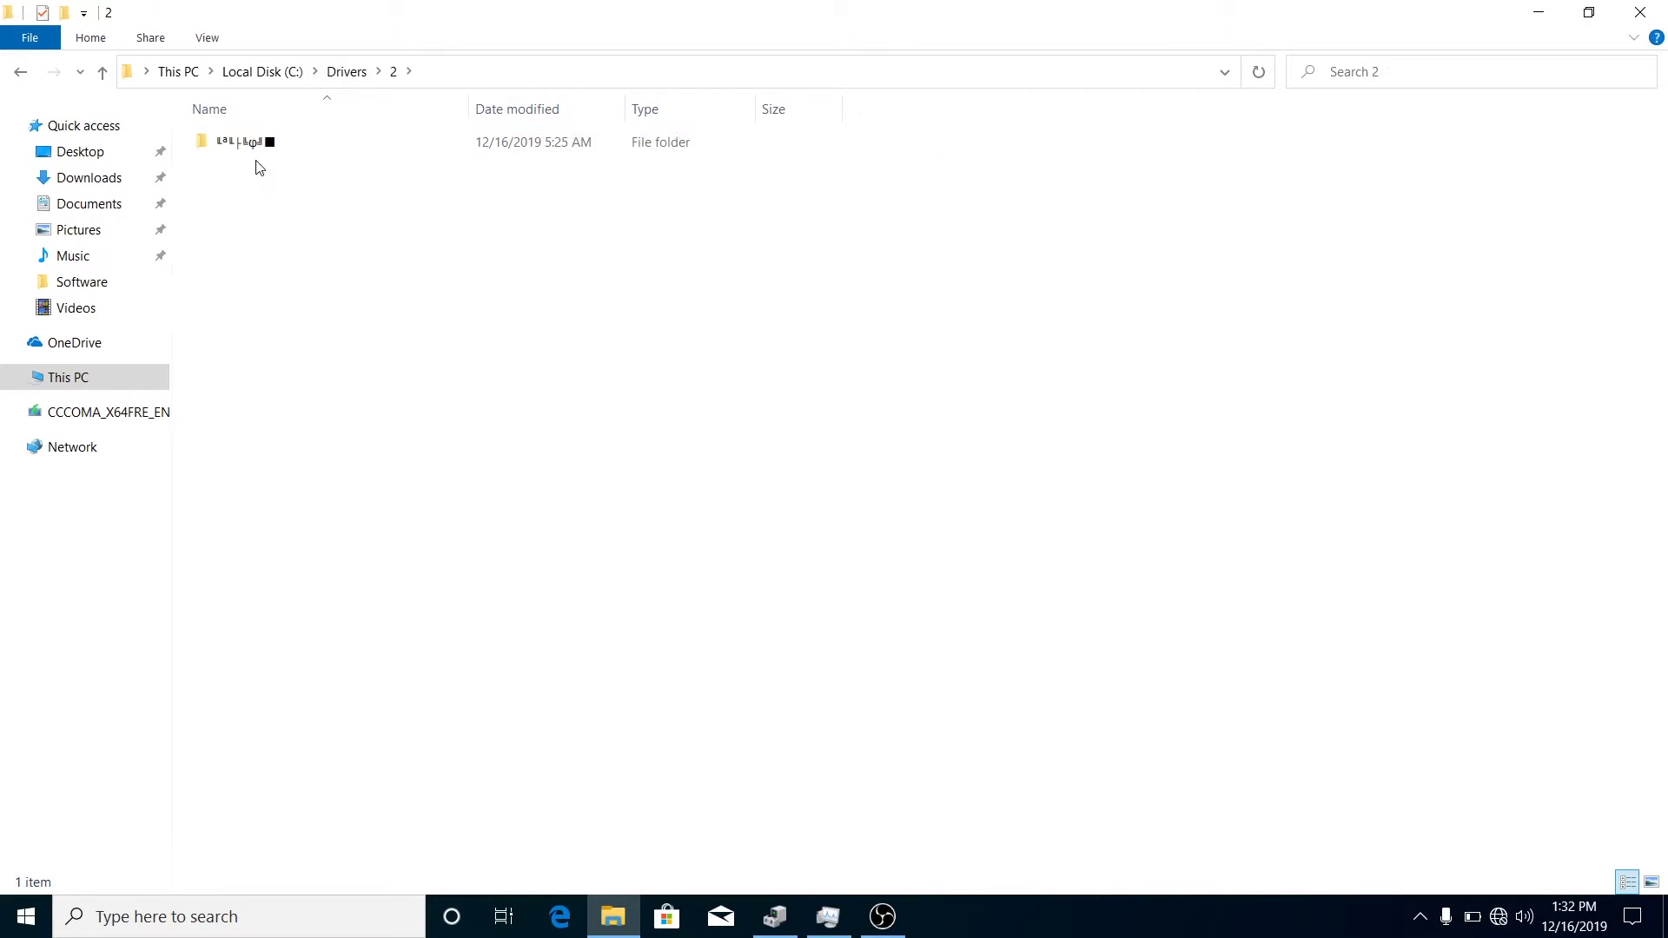
double_click(259, 144)
click(352, 72)
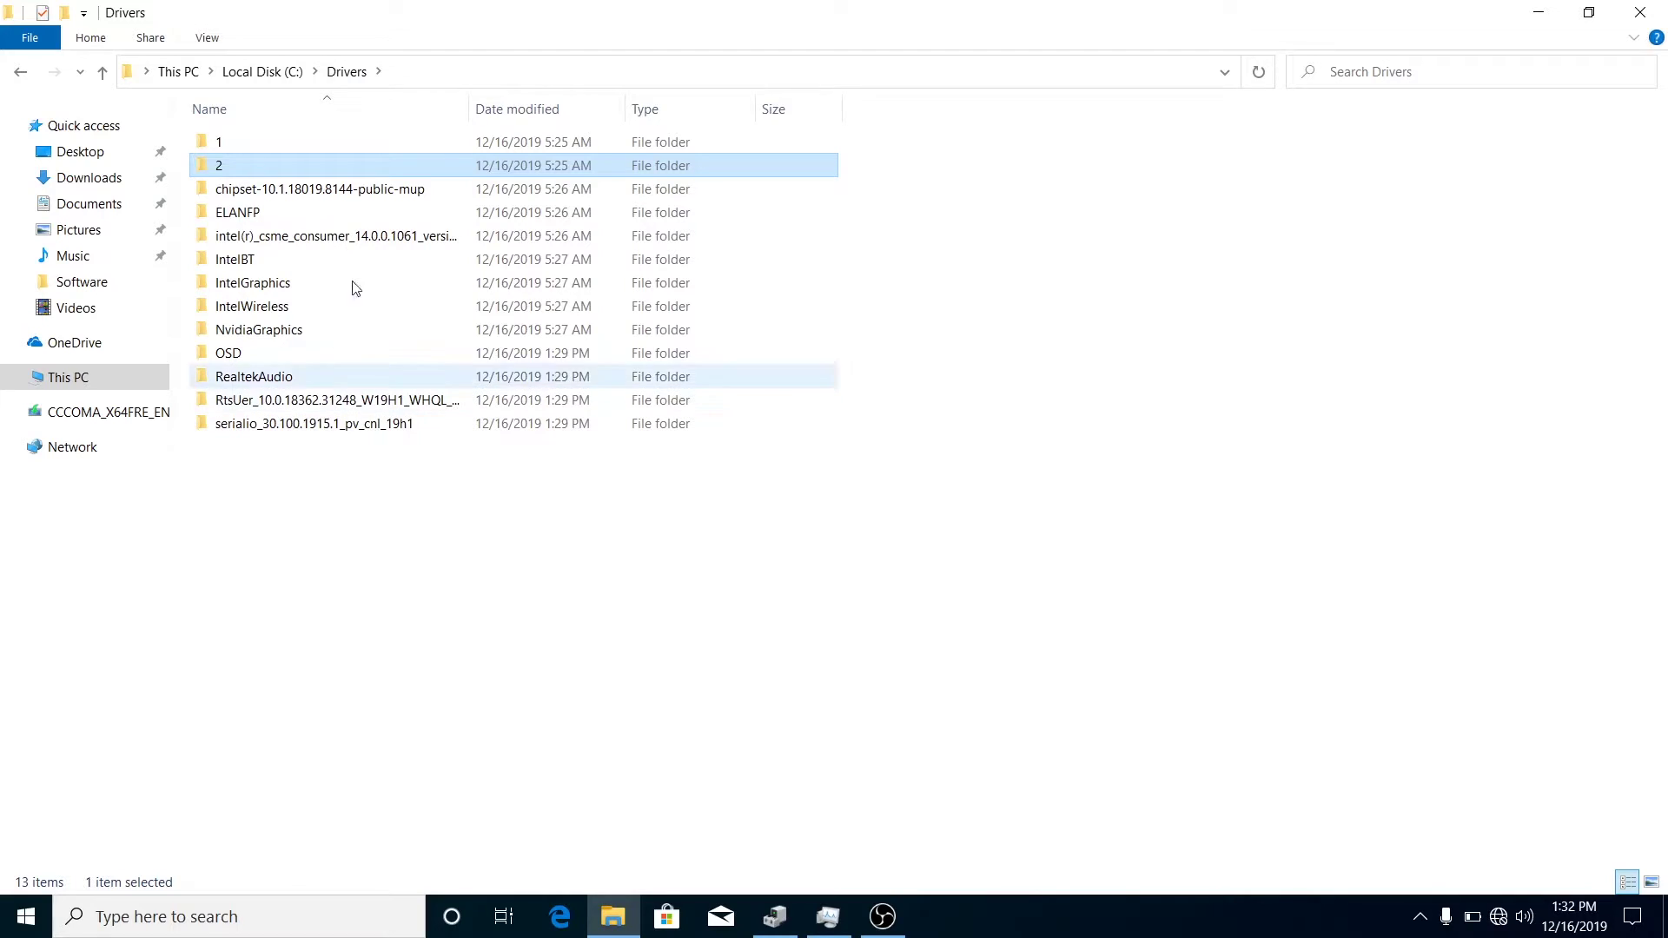
Run SetupChipset.exe from the chipset-10.1.18019.8144-public-mup folder, allowing it past SmartScreen.
click(400, 191)
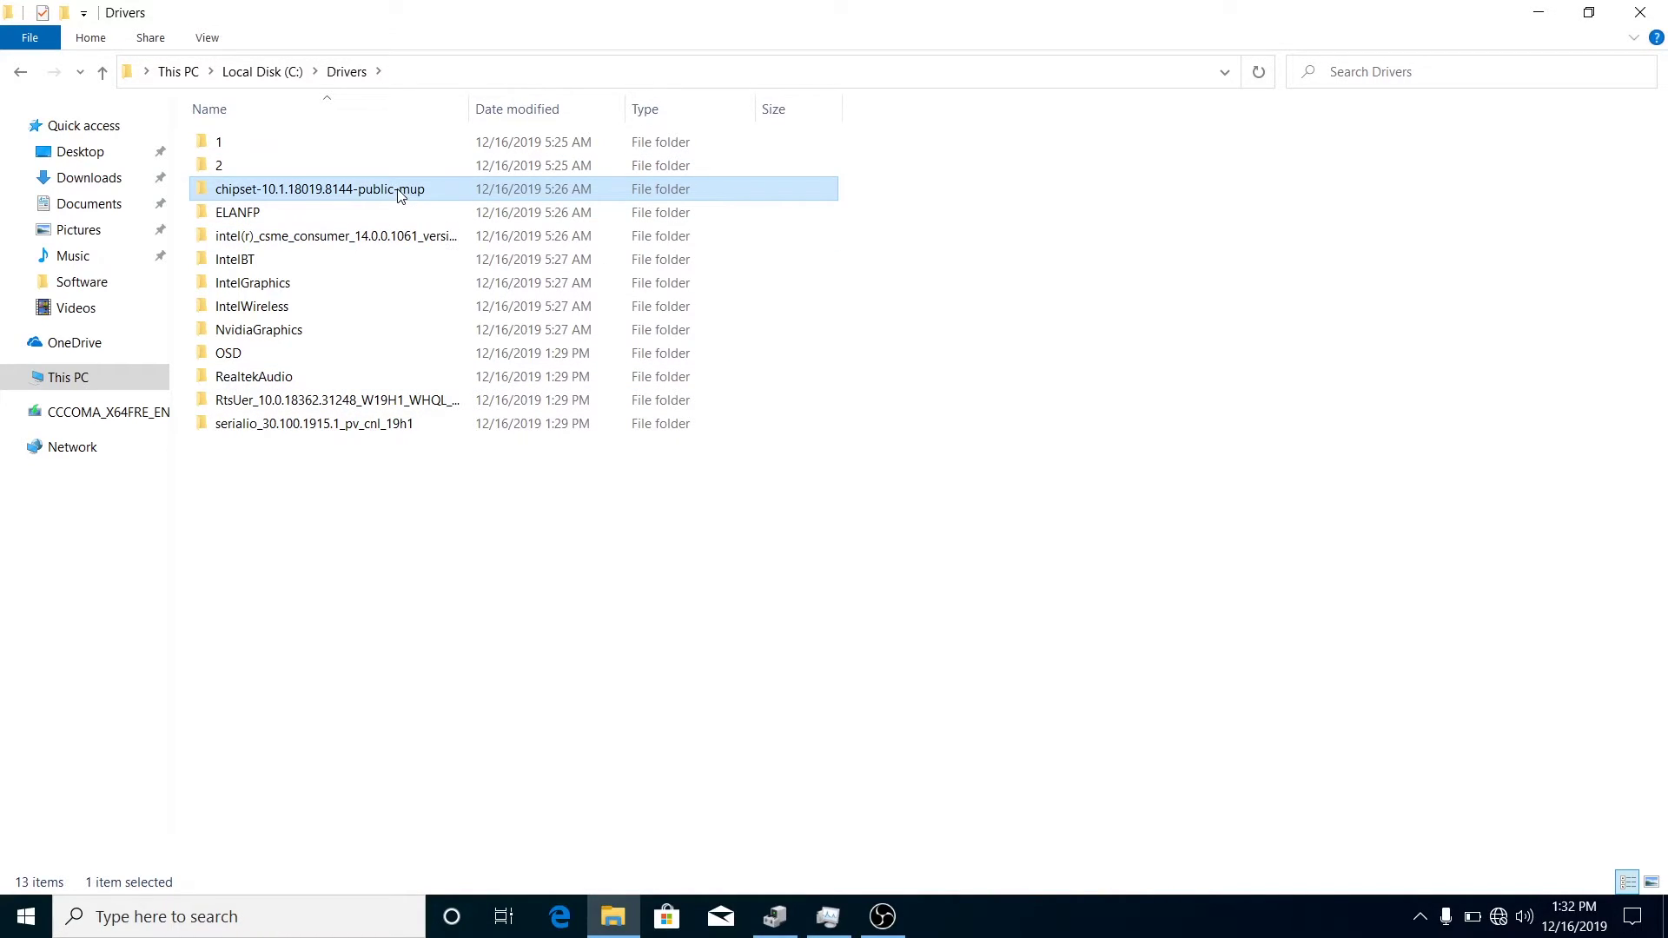
double_click(323, 191)
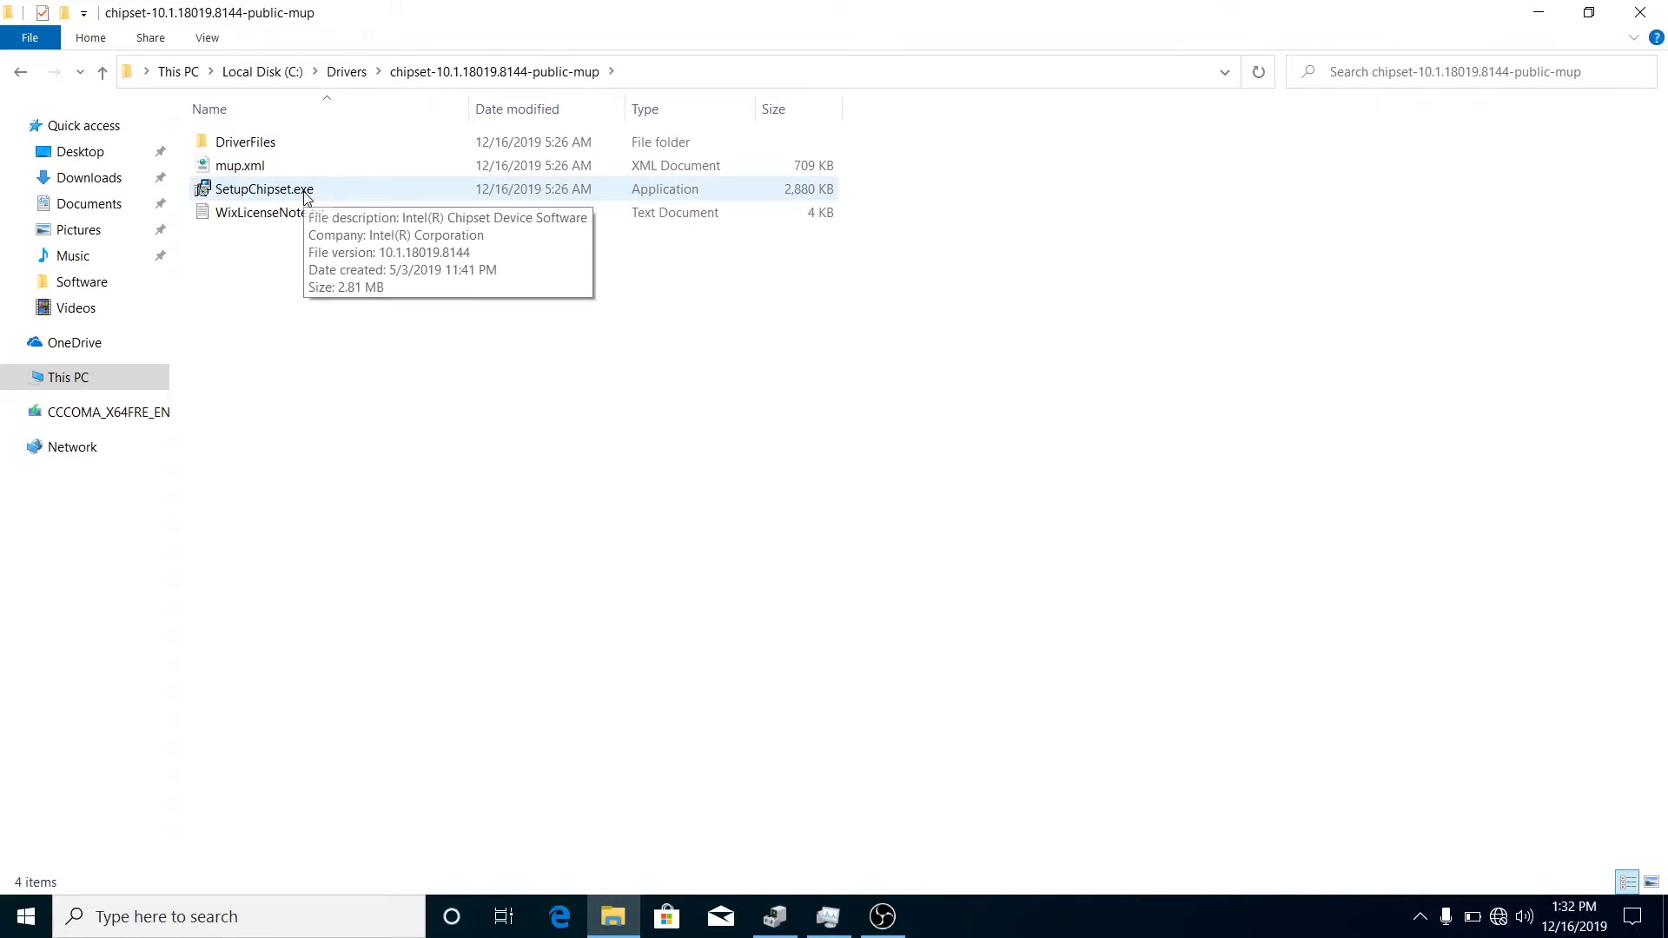
double_click(306, 191)
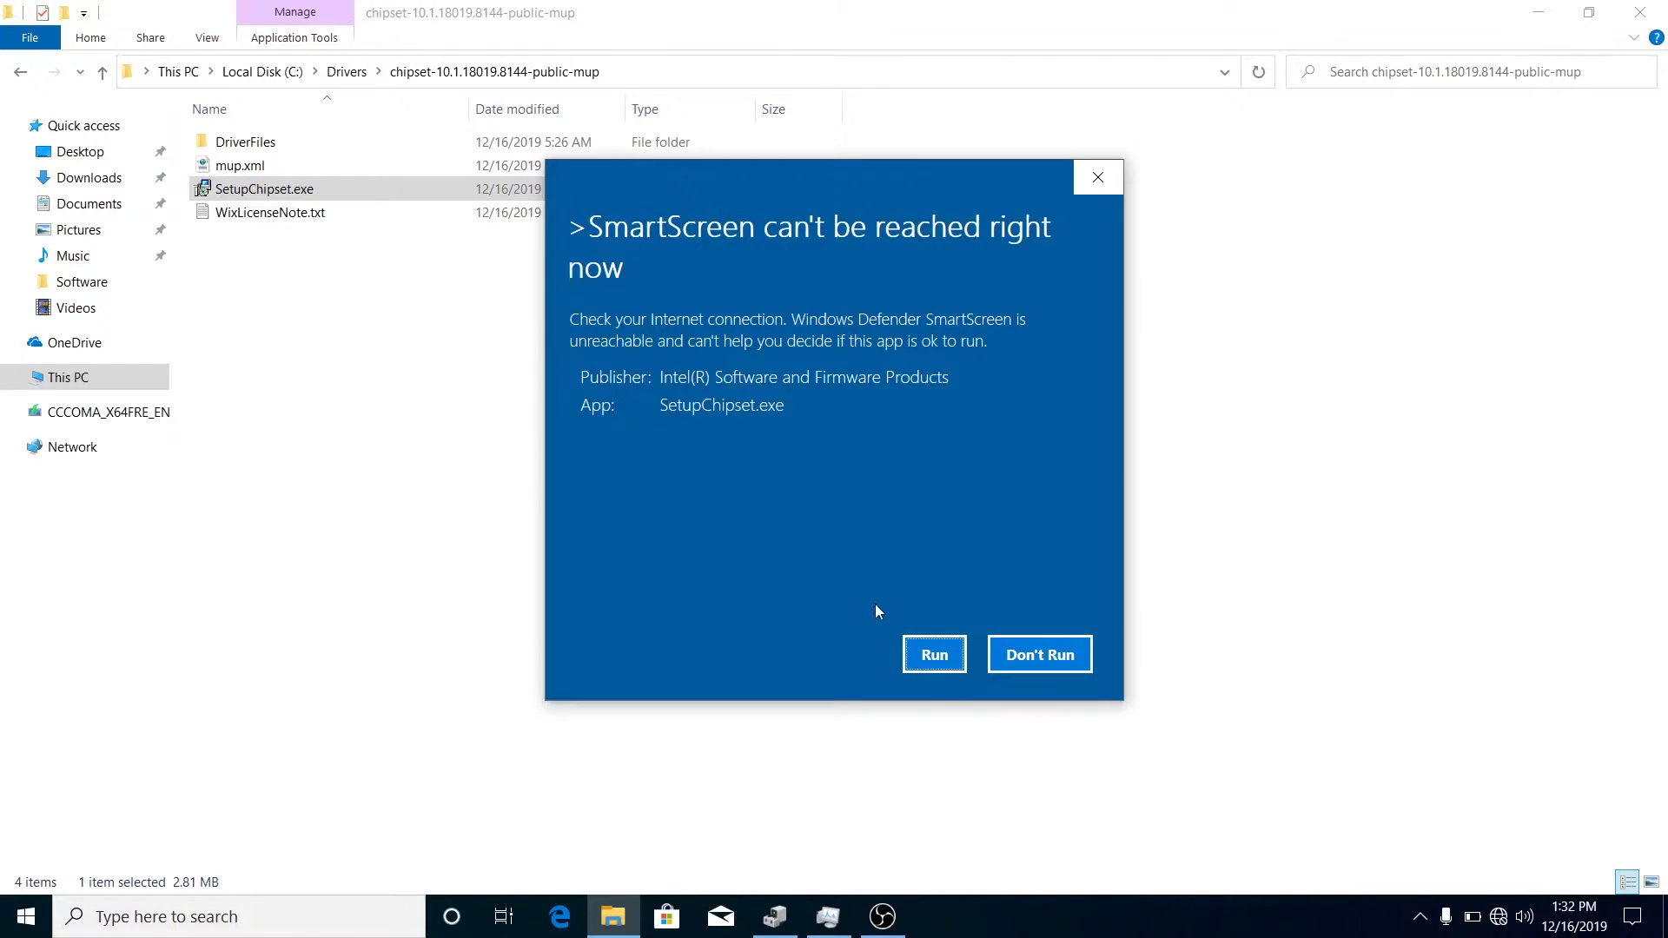
click(935, 662)
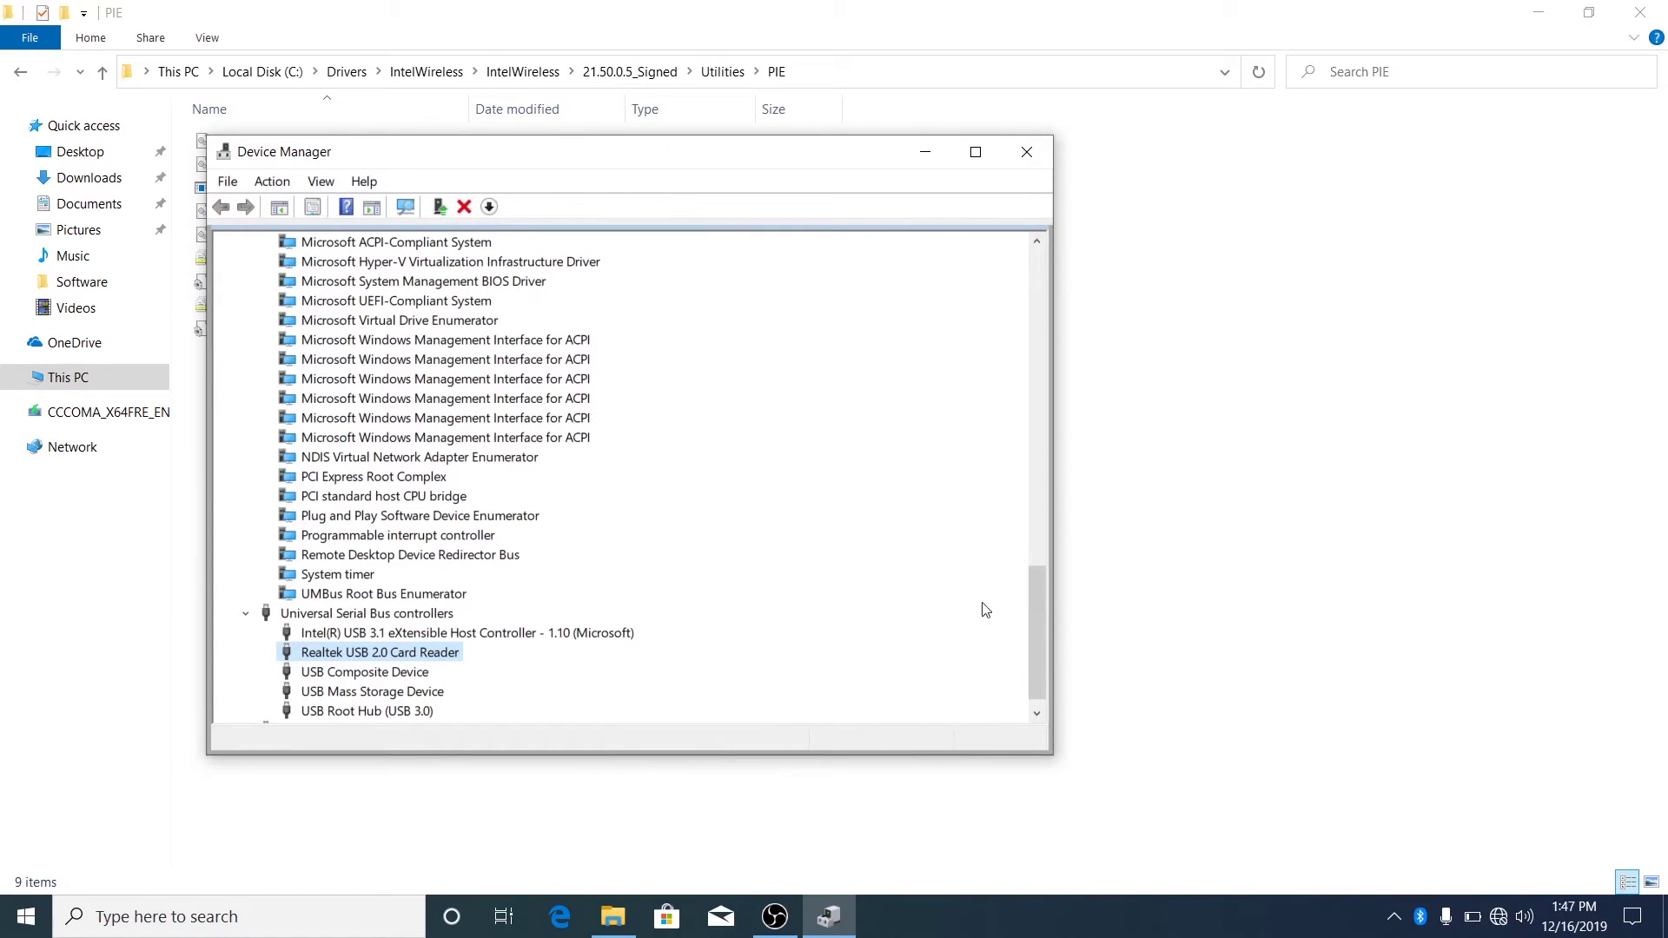
Collapse Biometric devices and Bluetooth, then dismiss the Radio Controller Device update success message.
drag(1040, 634, 1073, 272)
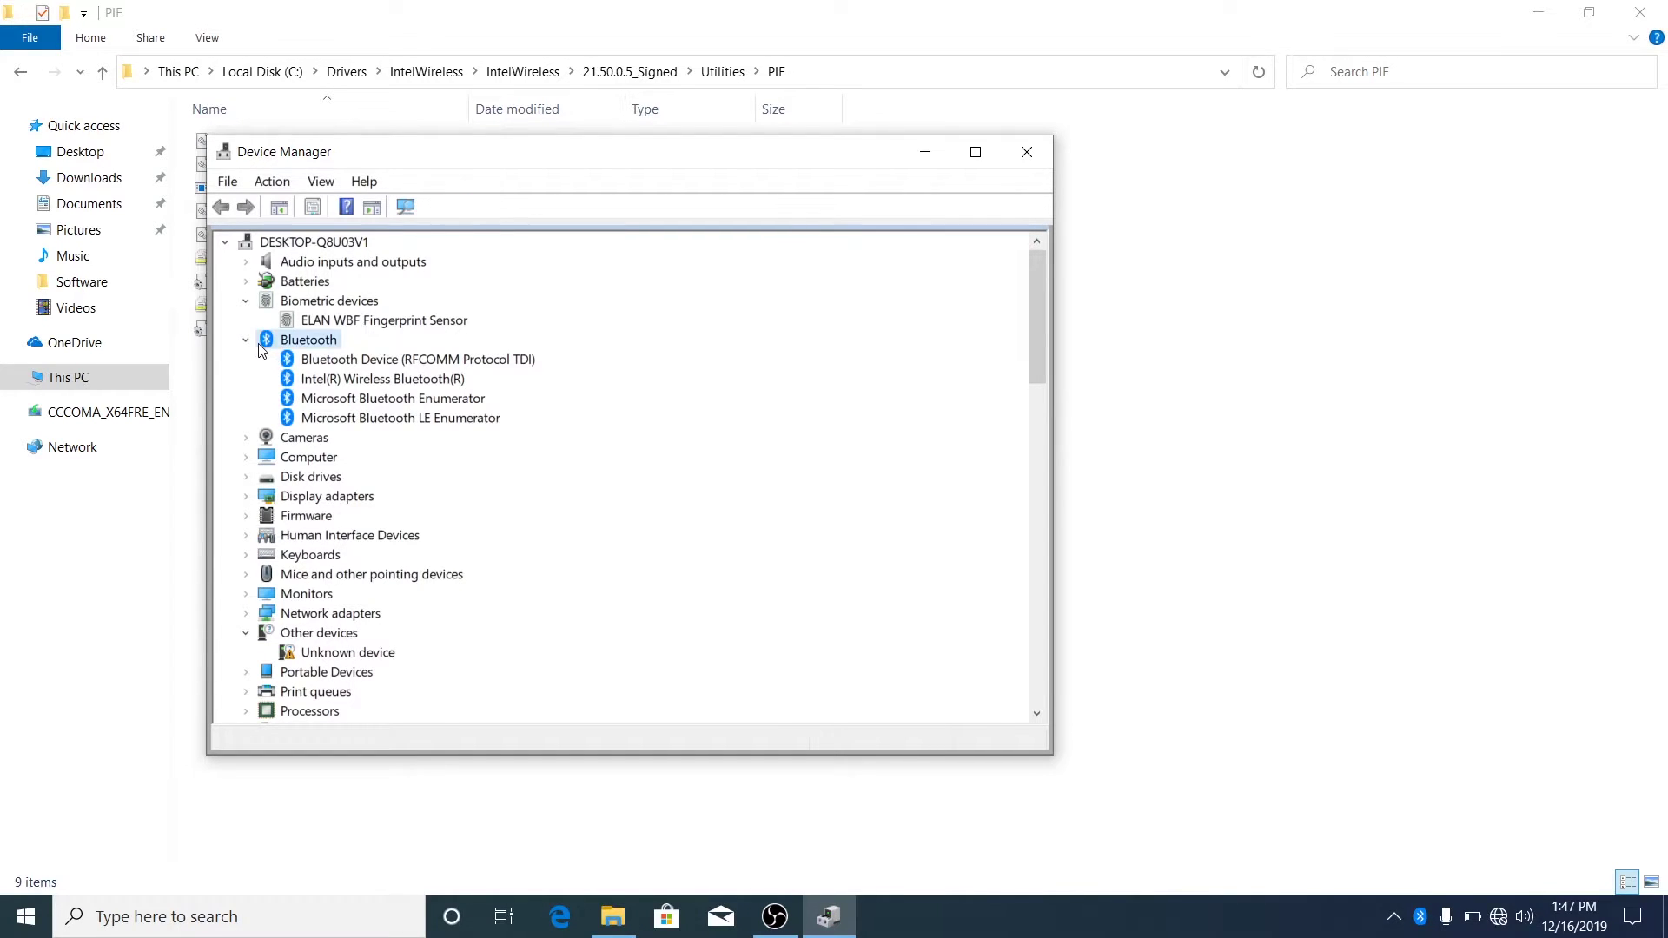
click(246, 301)
click(246, 320)
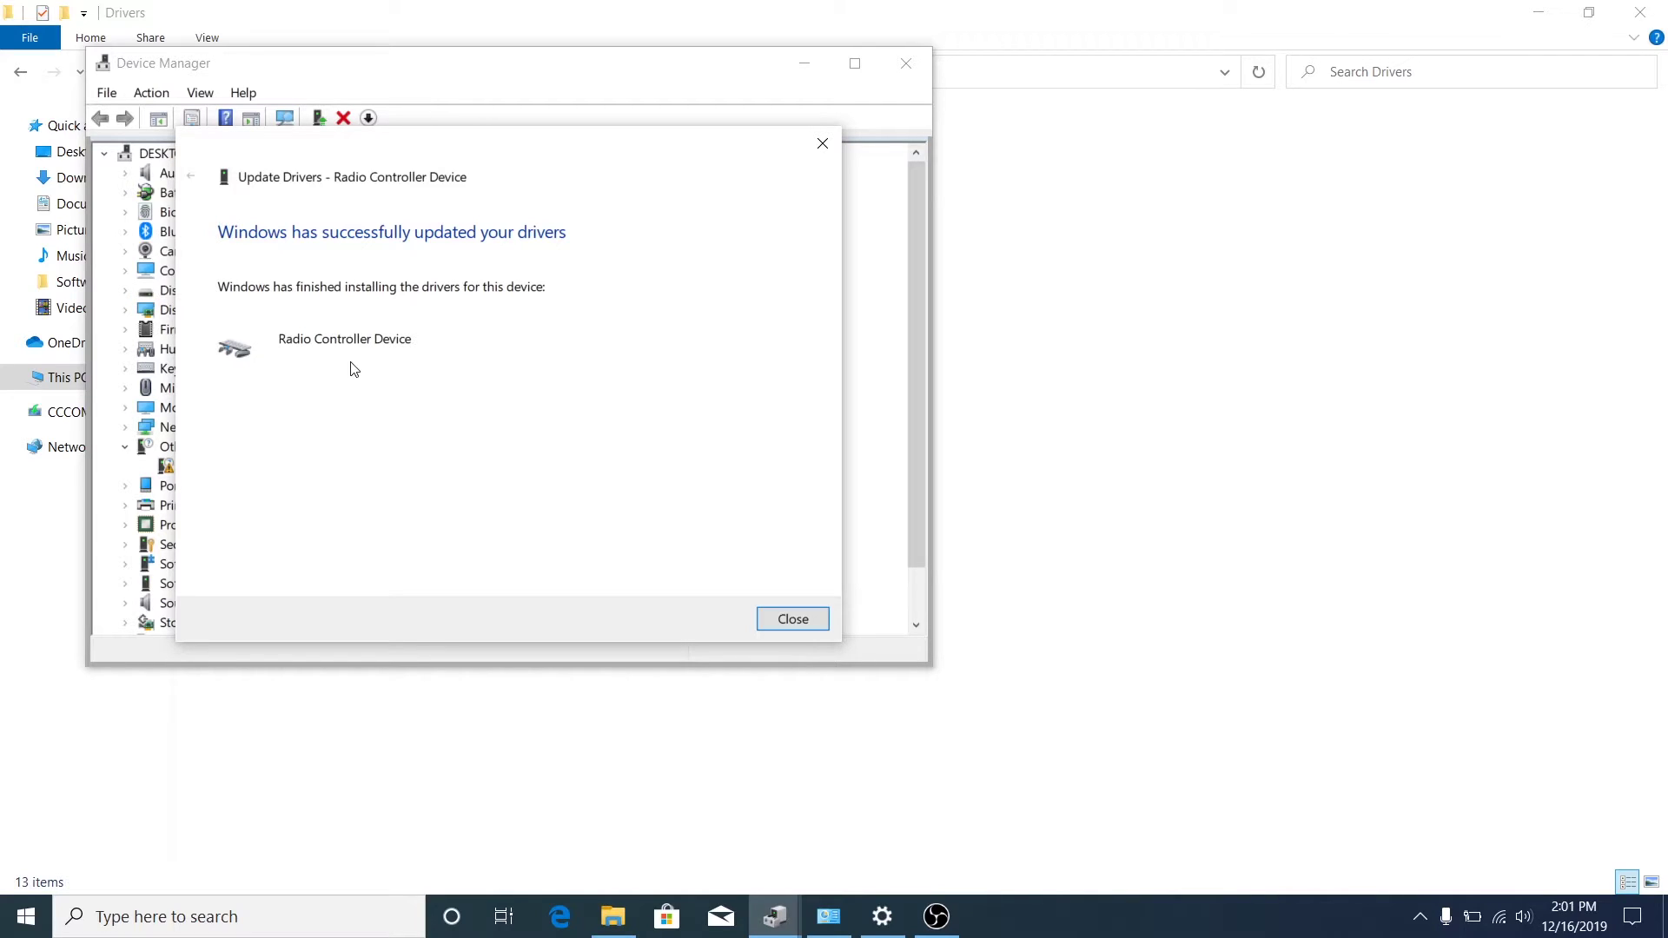
click(793, 618)
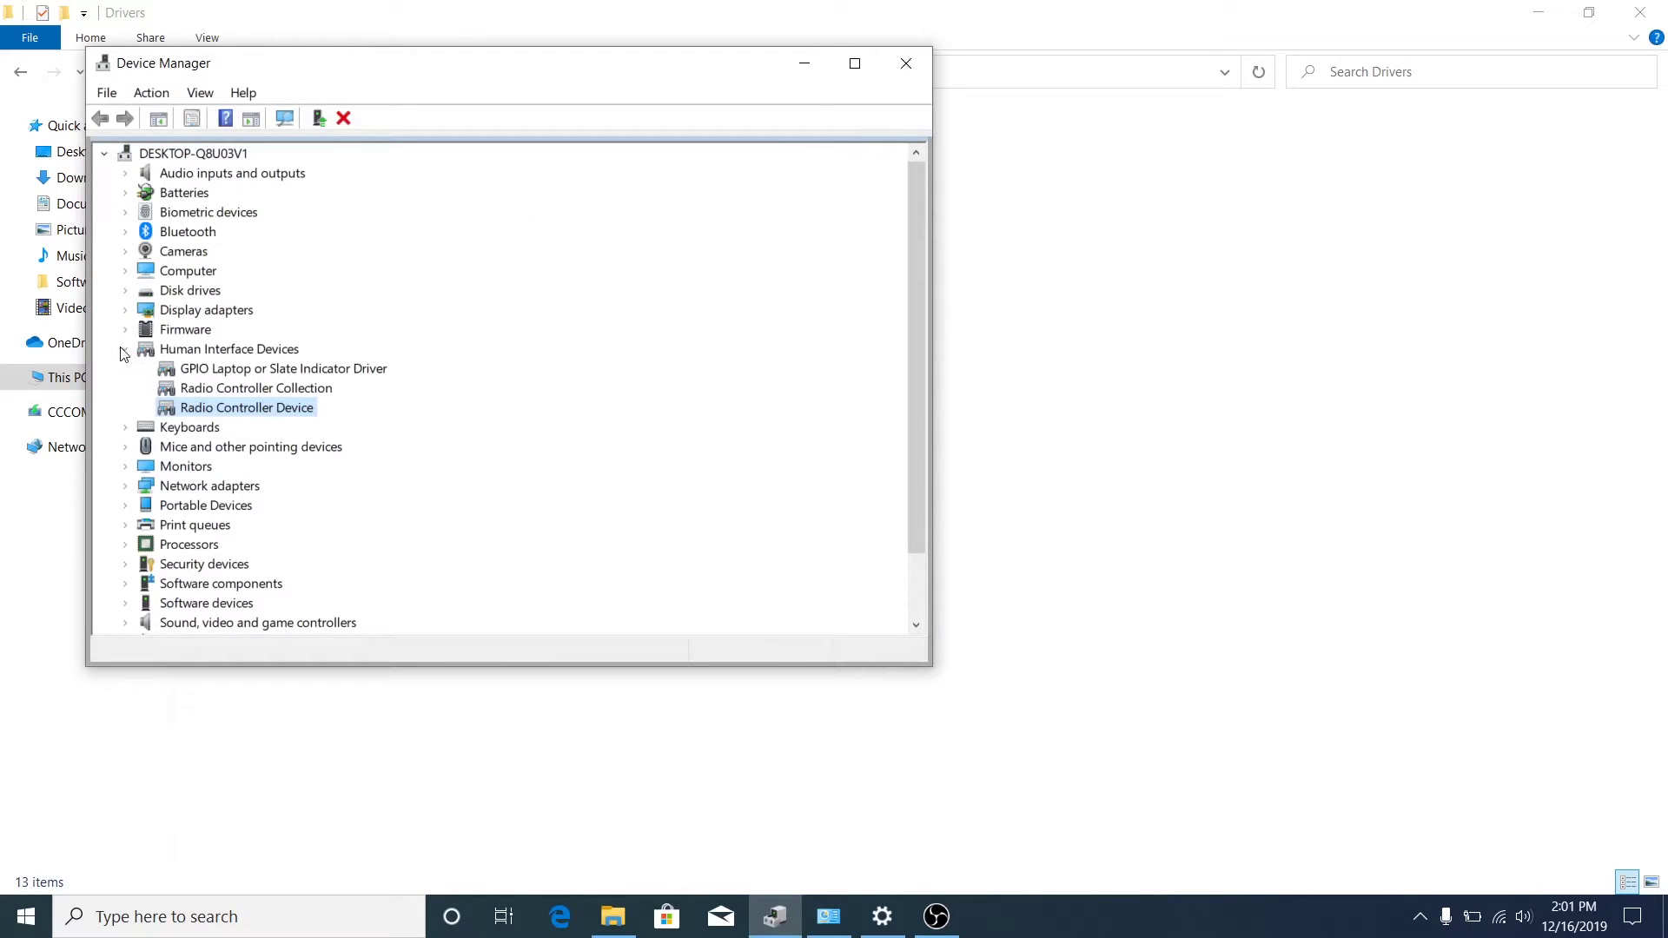
Collapse Human Interface Devices and briefly check Sound, video and game controllers.
click(124, 350)
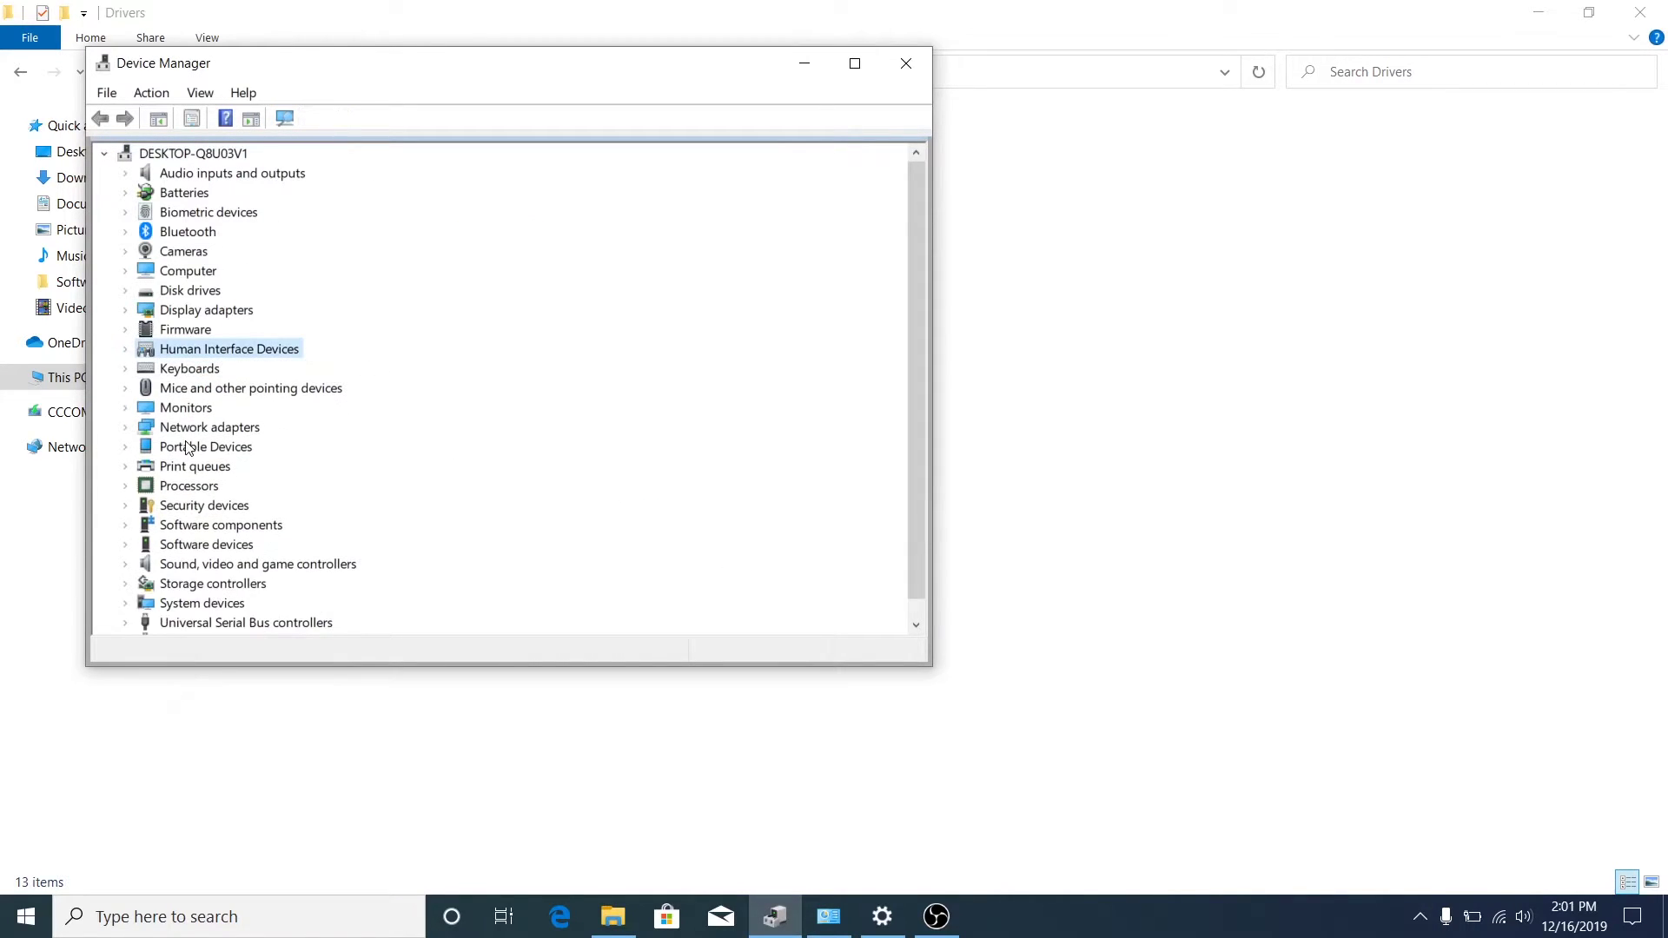
click(125, 565)
click(125, 565)
Minimize Device Manager and open RealtekAudio > RealtekAudio > 8789_WHQL_i2672_D1007_a.
click(805, 63)
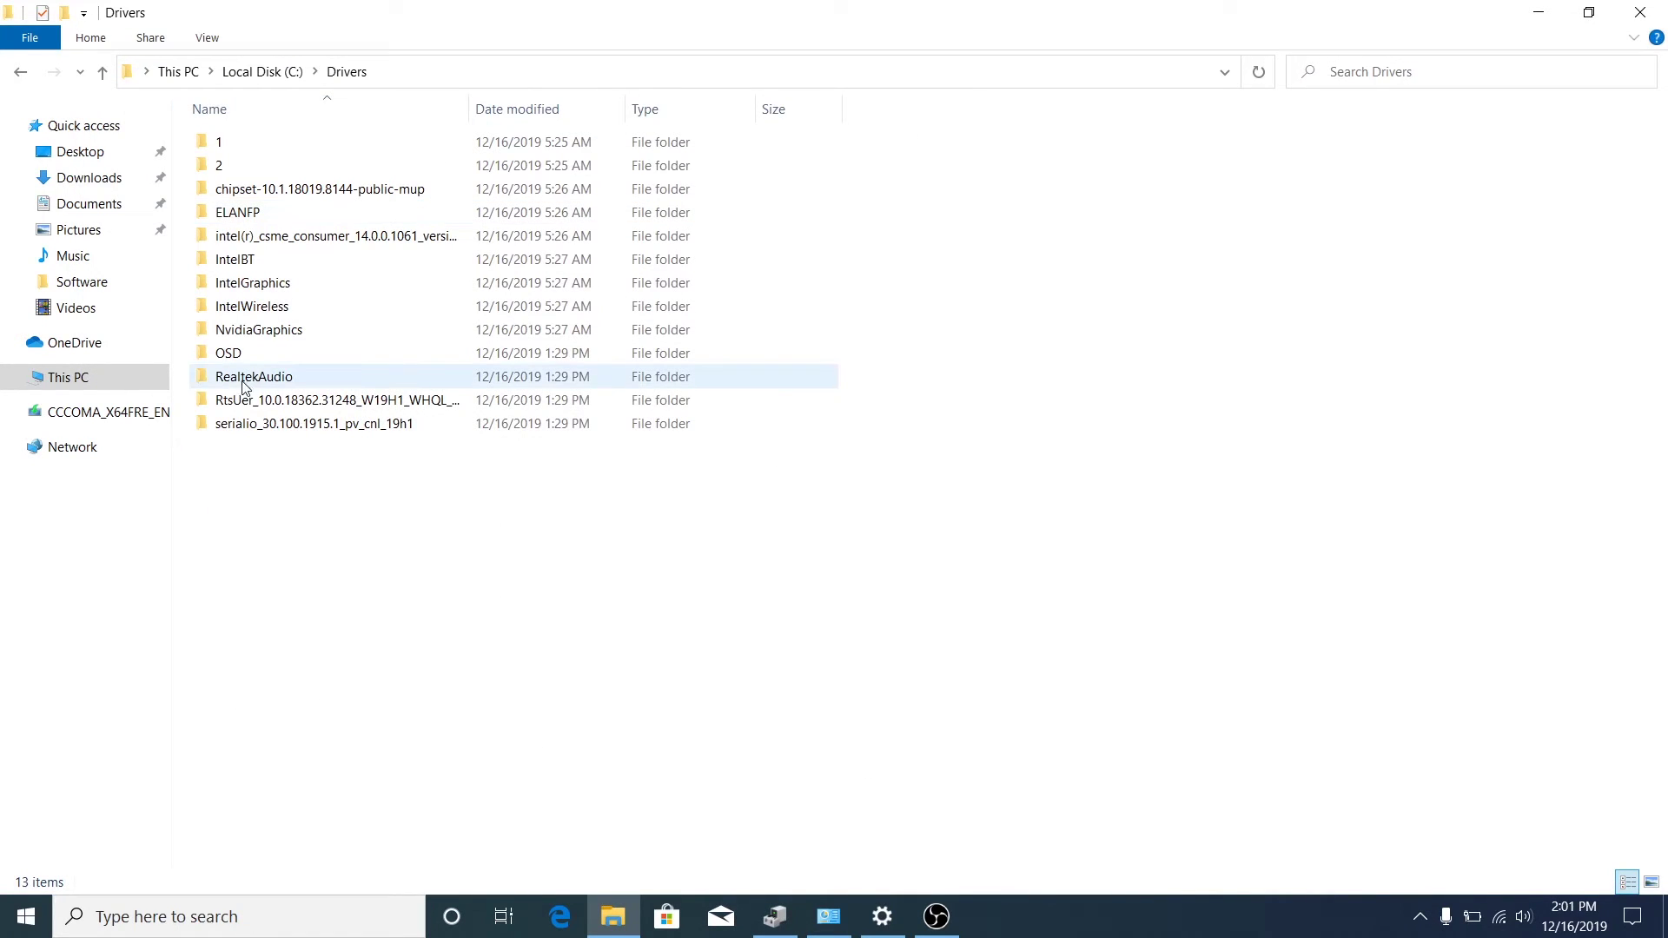
double_click(234, 378)
click(272, 148)
double_click(272, 147)
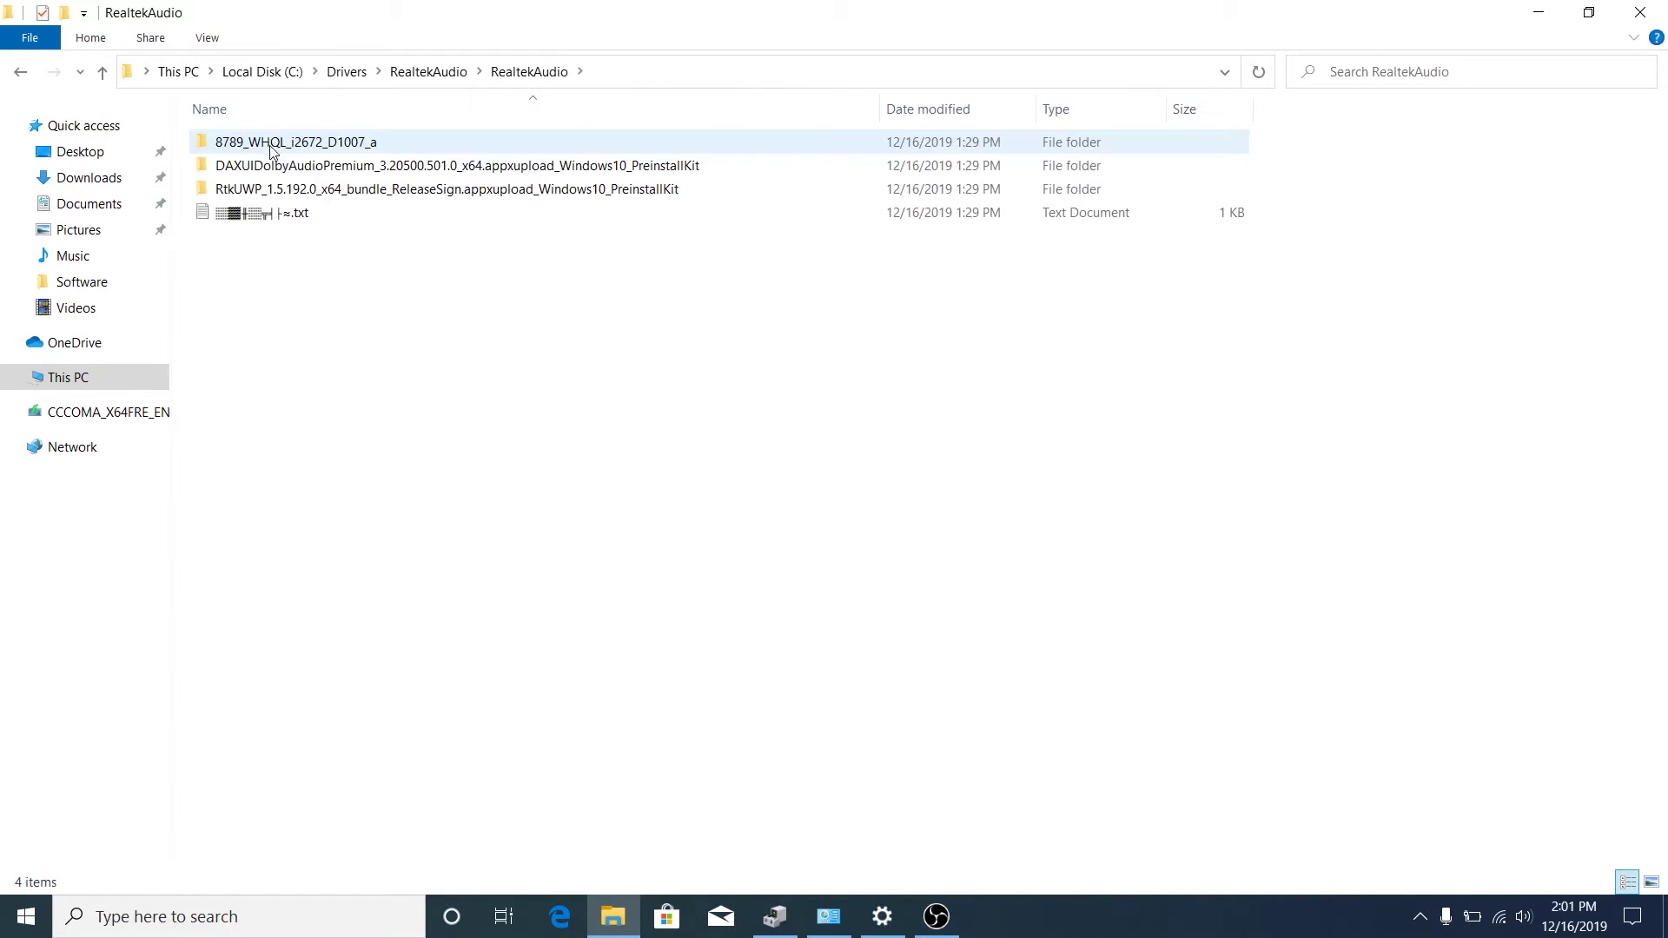
double_click(264, 149)
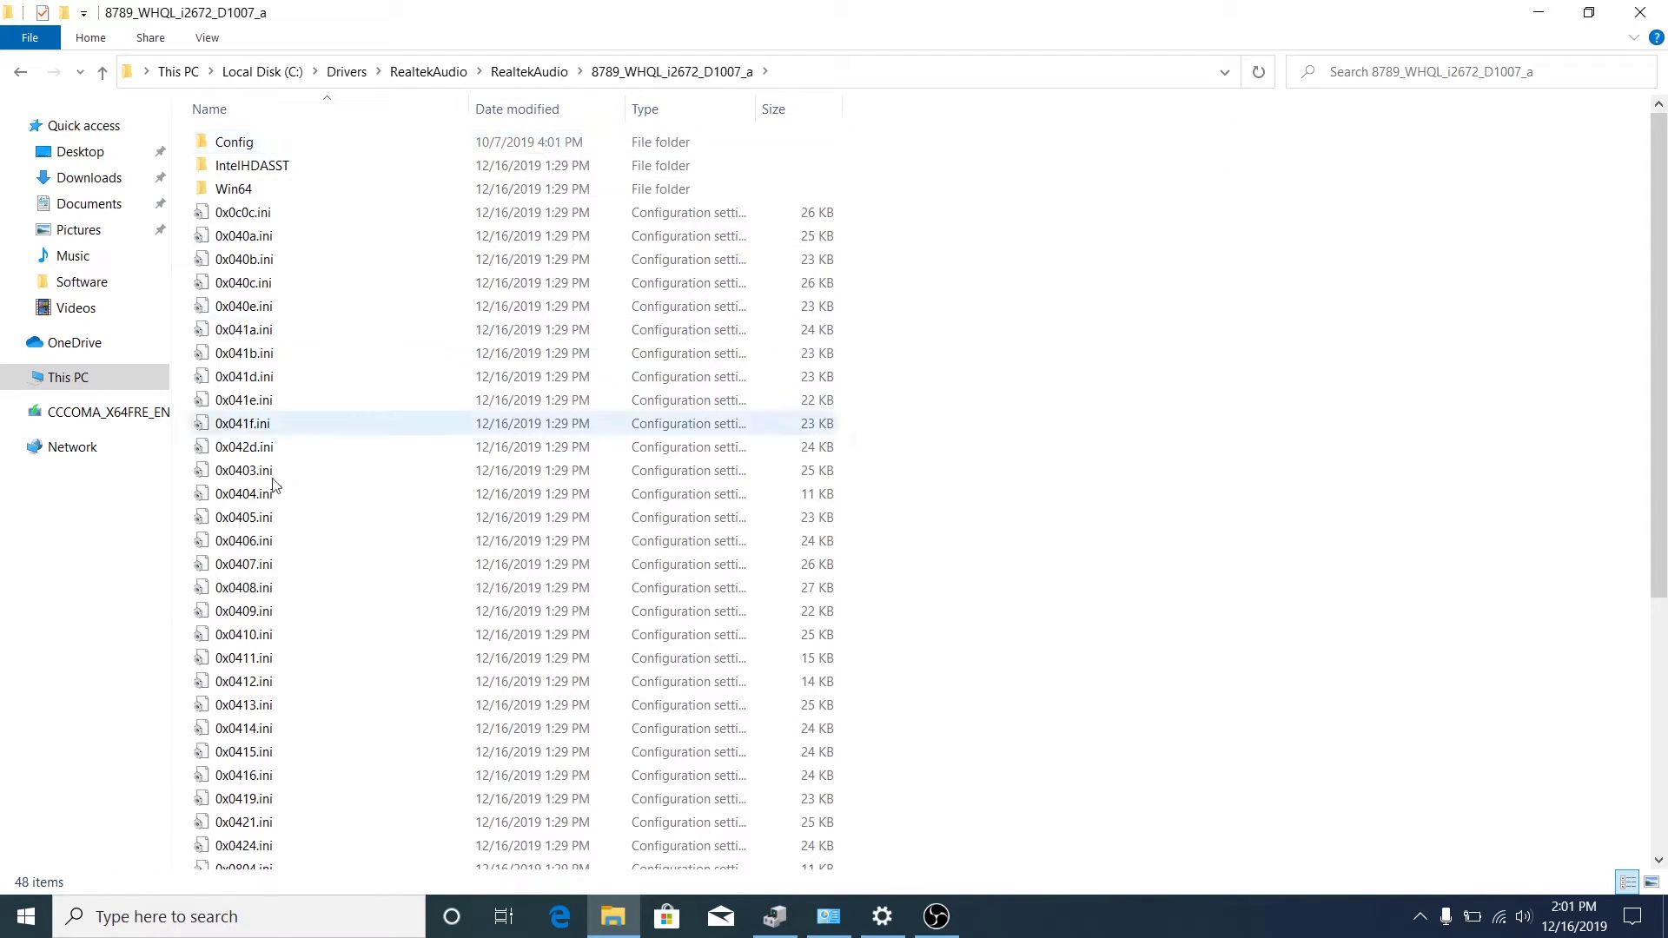
Run Setup.exe for the Realtek audio driver and continue past the welcome page.
scroll(329, 519, down, 10)
key(s)
key(Return)
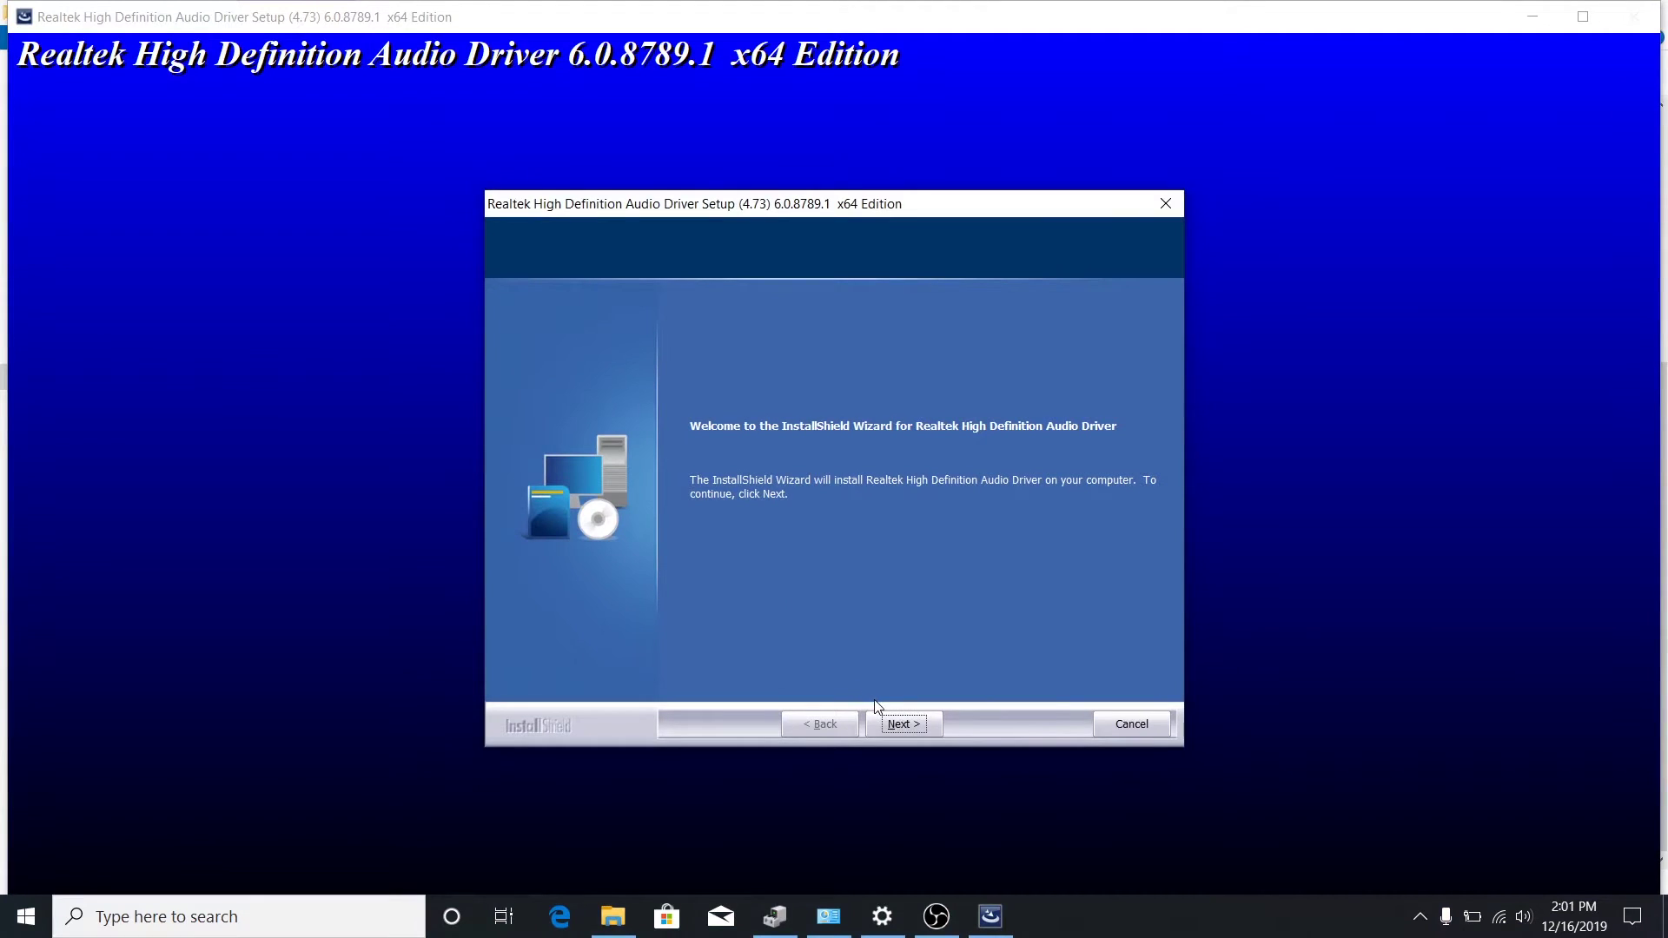
click(886, 720)
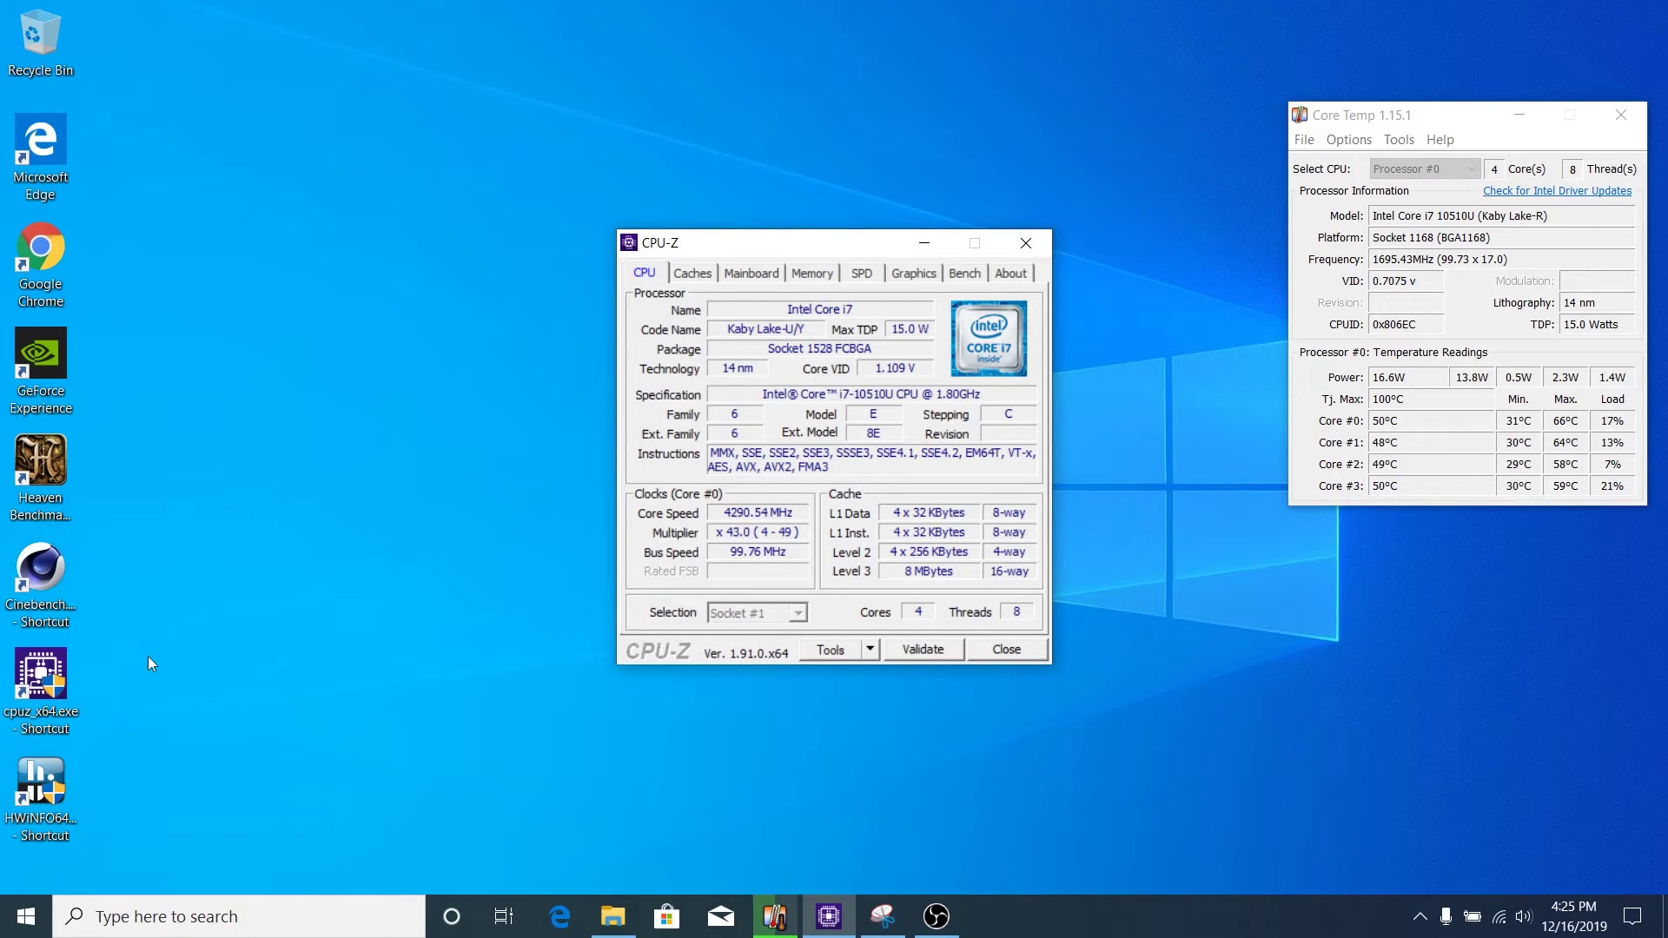
Launch HWiNFO64 from its desktop shortcut.
double_click(54, 801)
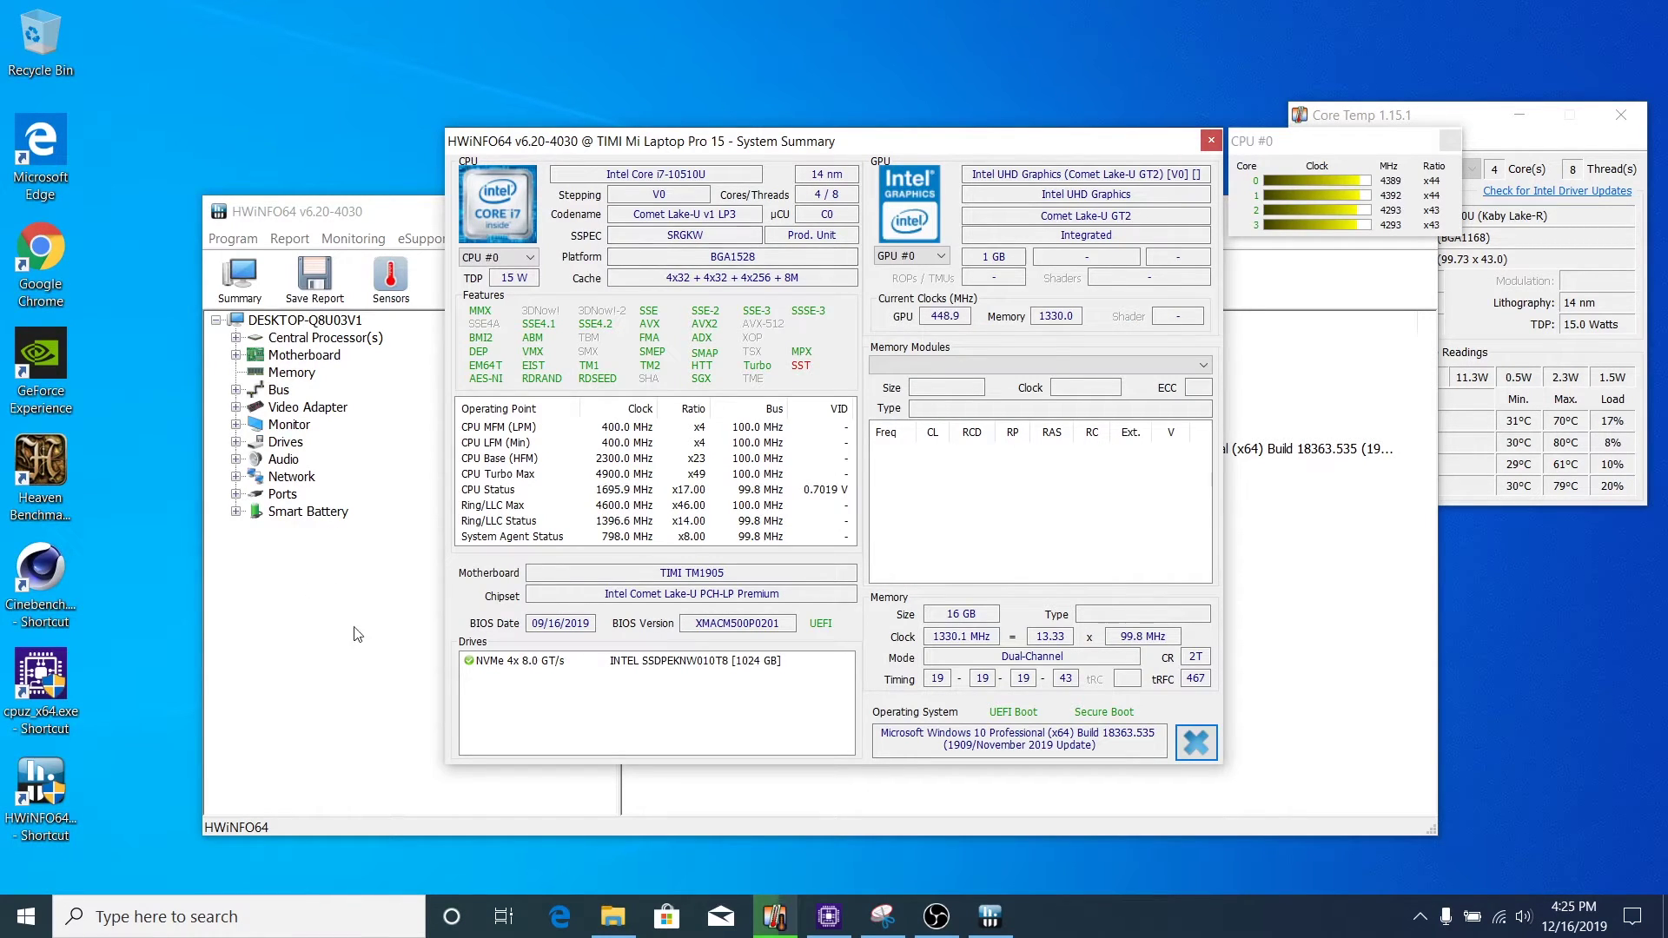
Show the Sharp built-in display details under Monitor in HWiNFO64 maximized, then minimize it.
click(1210, 140)
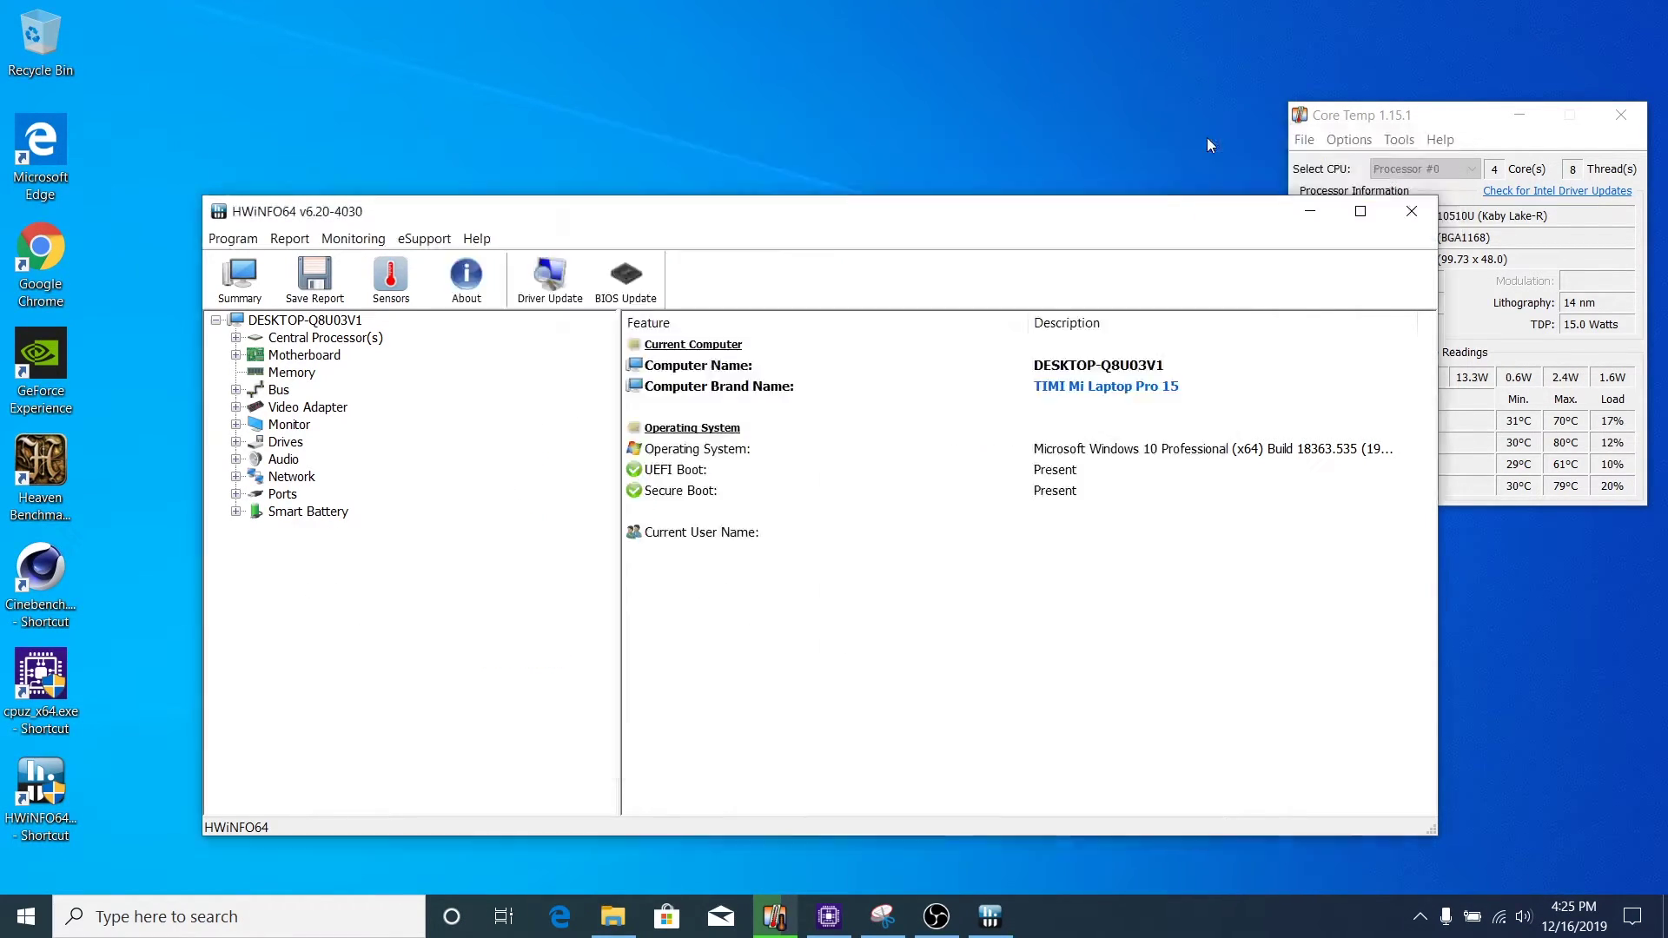
double_click(276, 427)
click(282, 443)
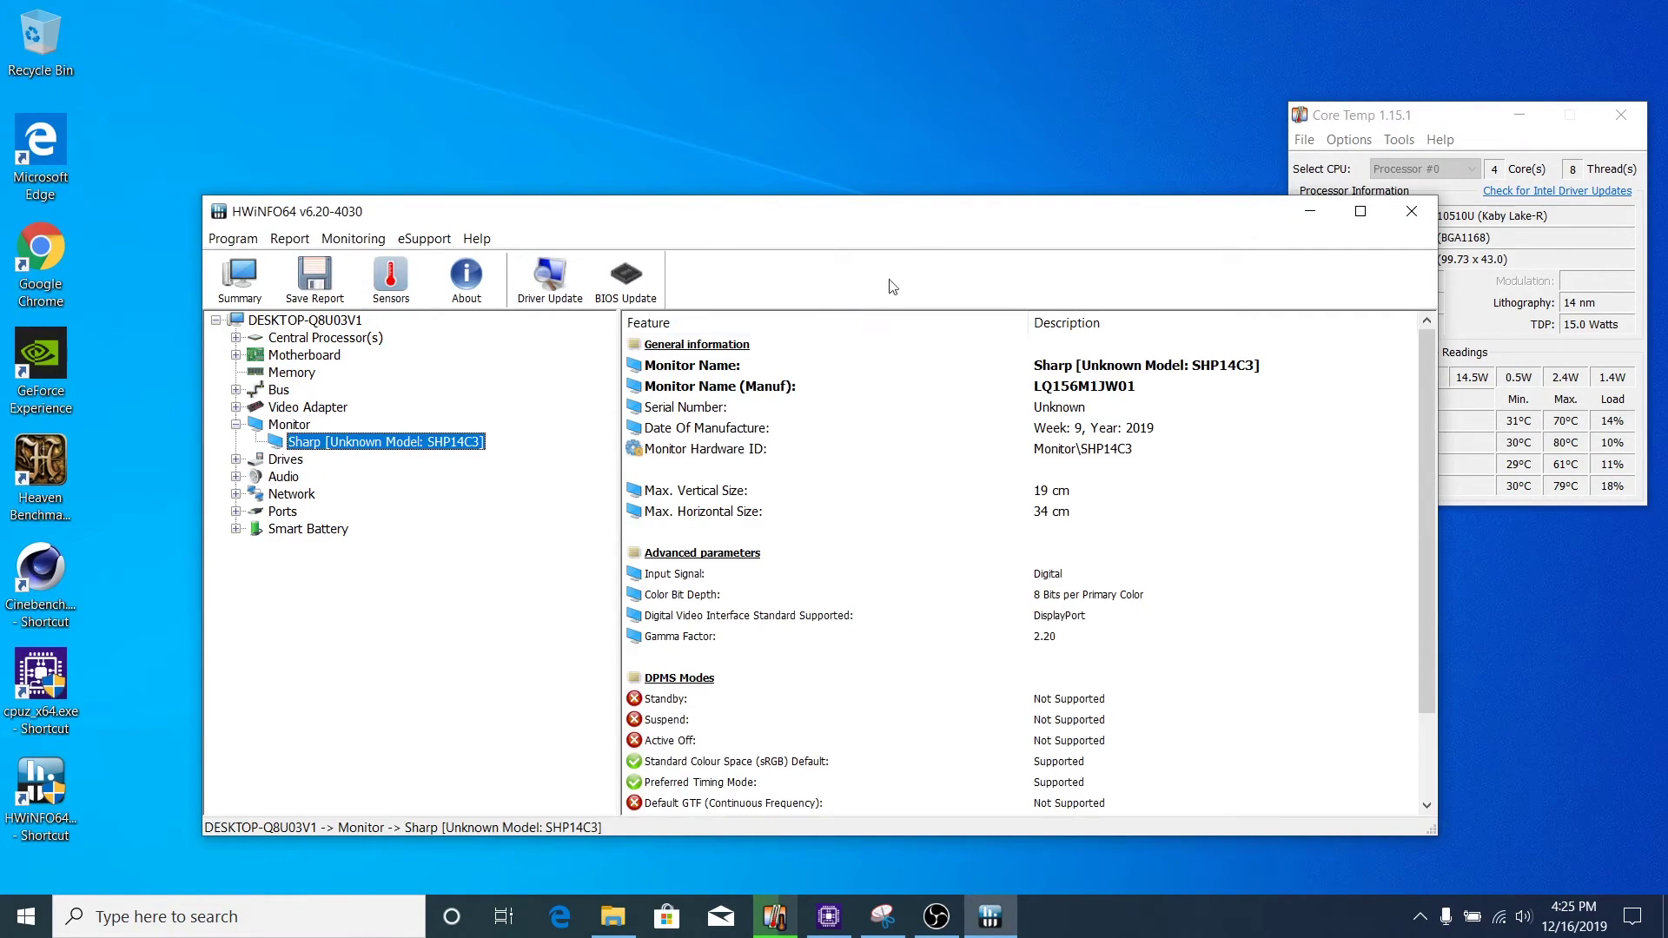
click(1361, 212)
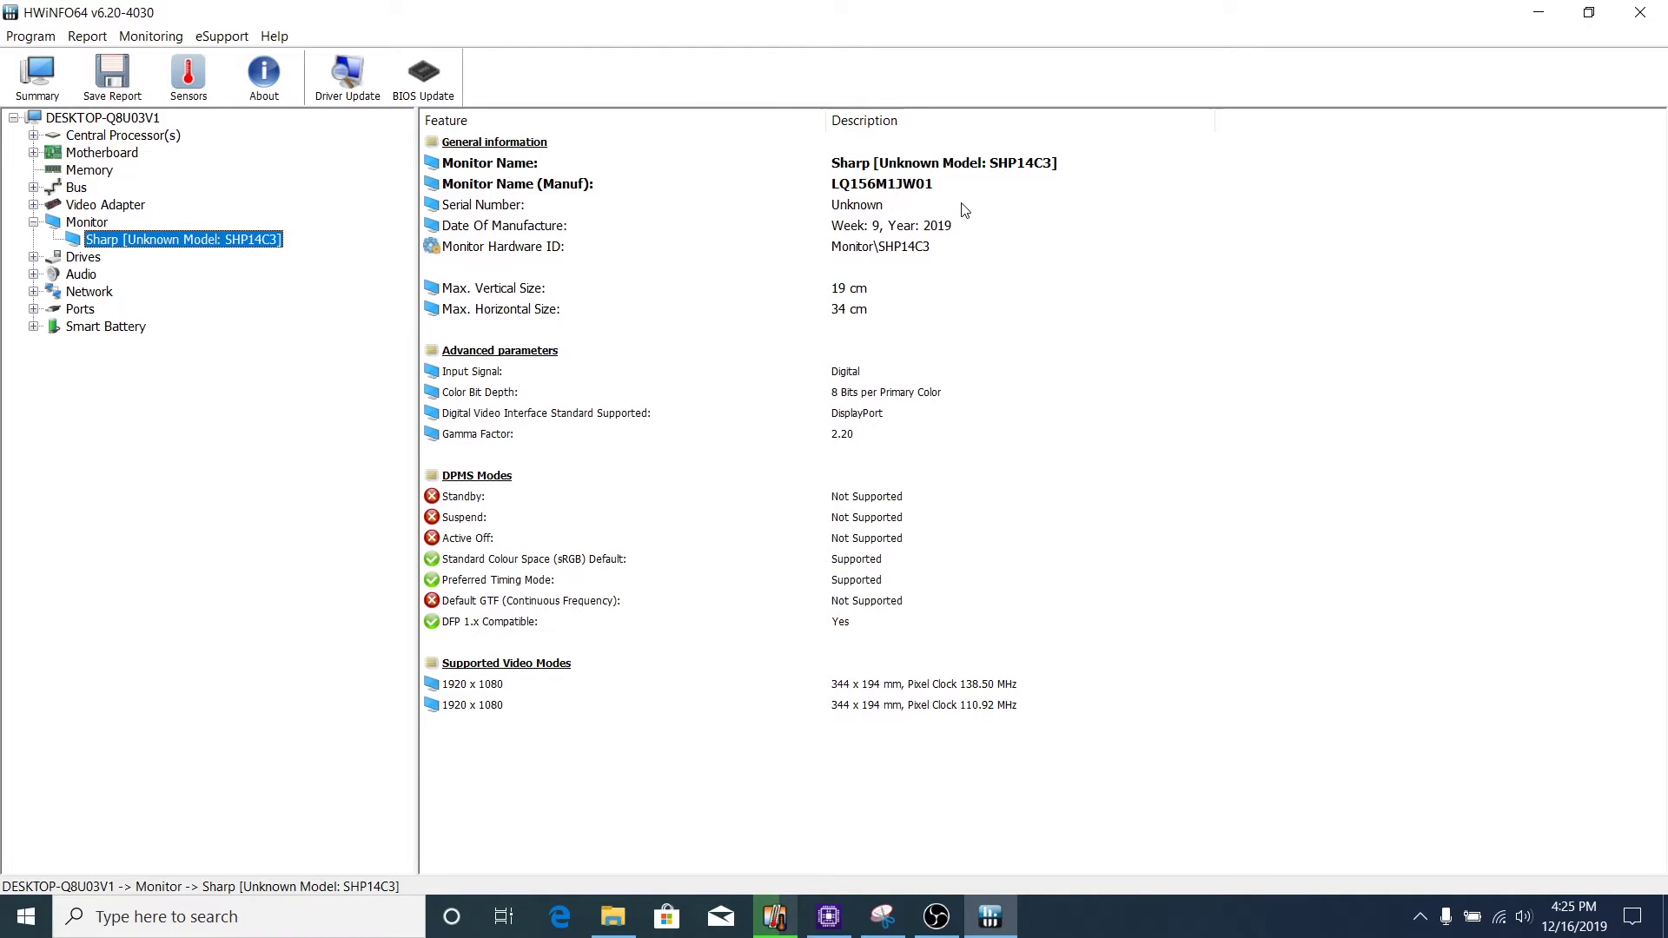
click(1539, 13)
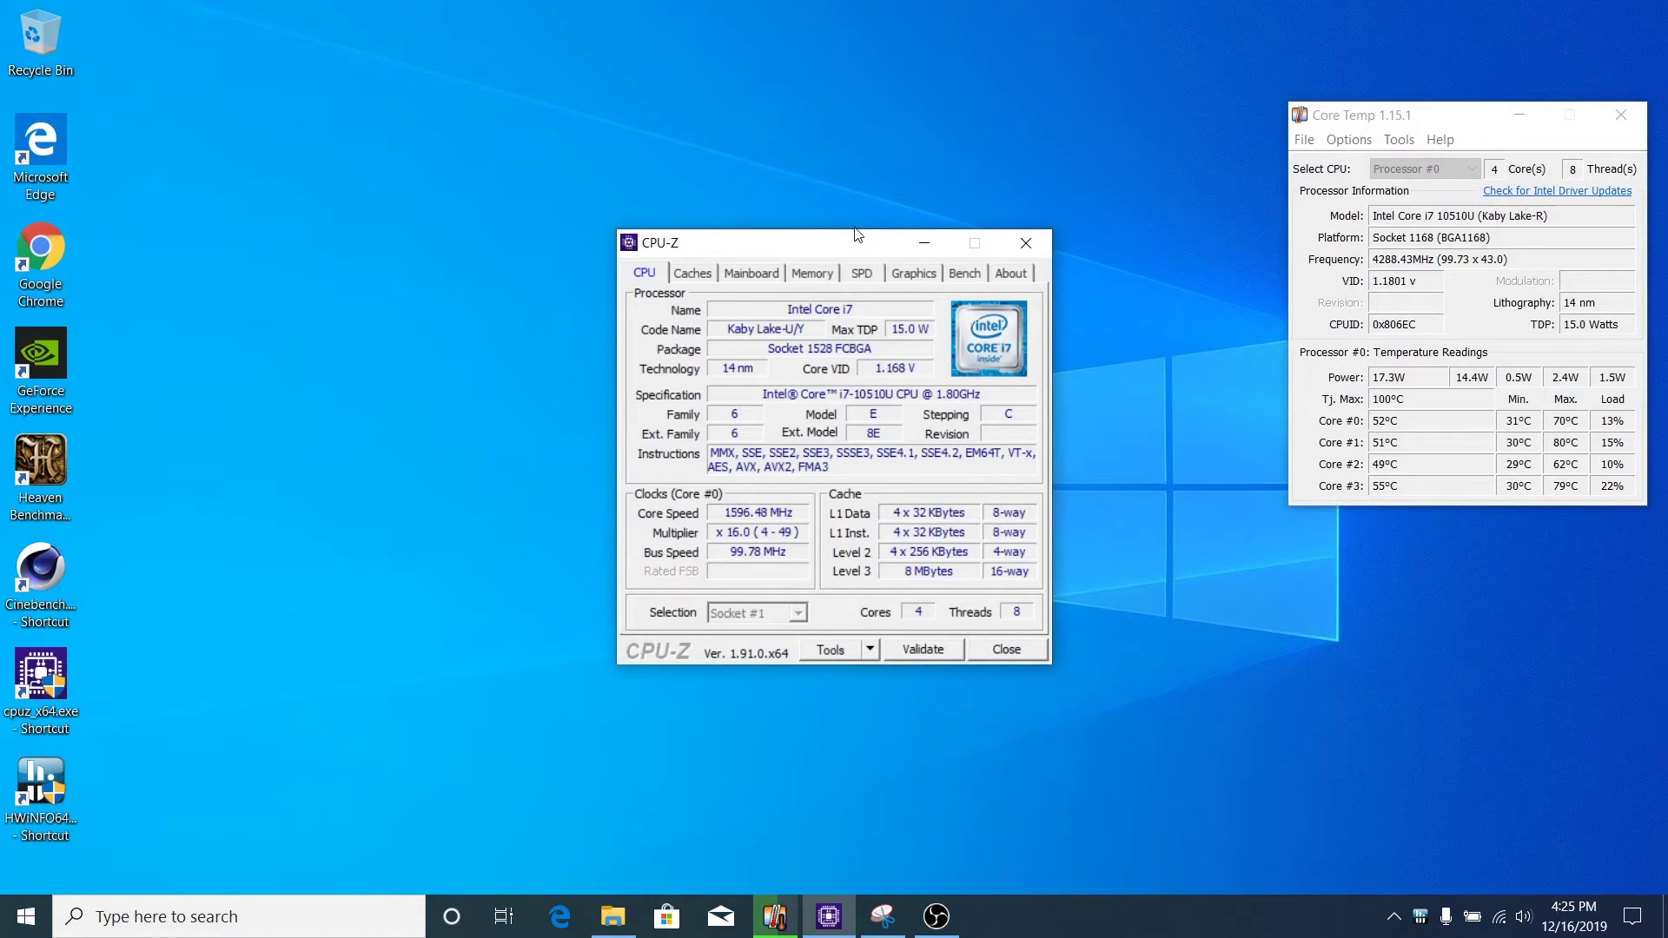
Launch Cinebench R20 from the desktop shortcut and accept its licence agreement.
double_click(51, 572)
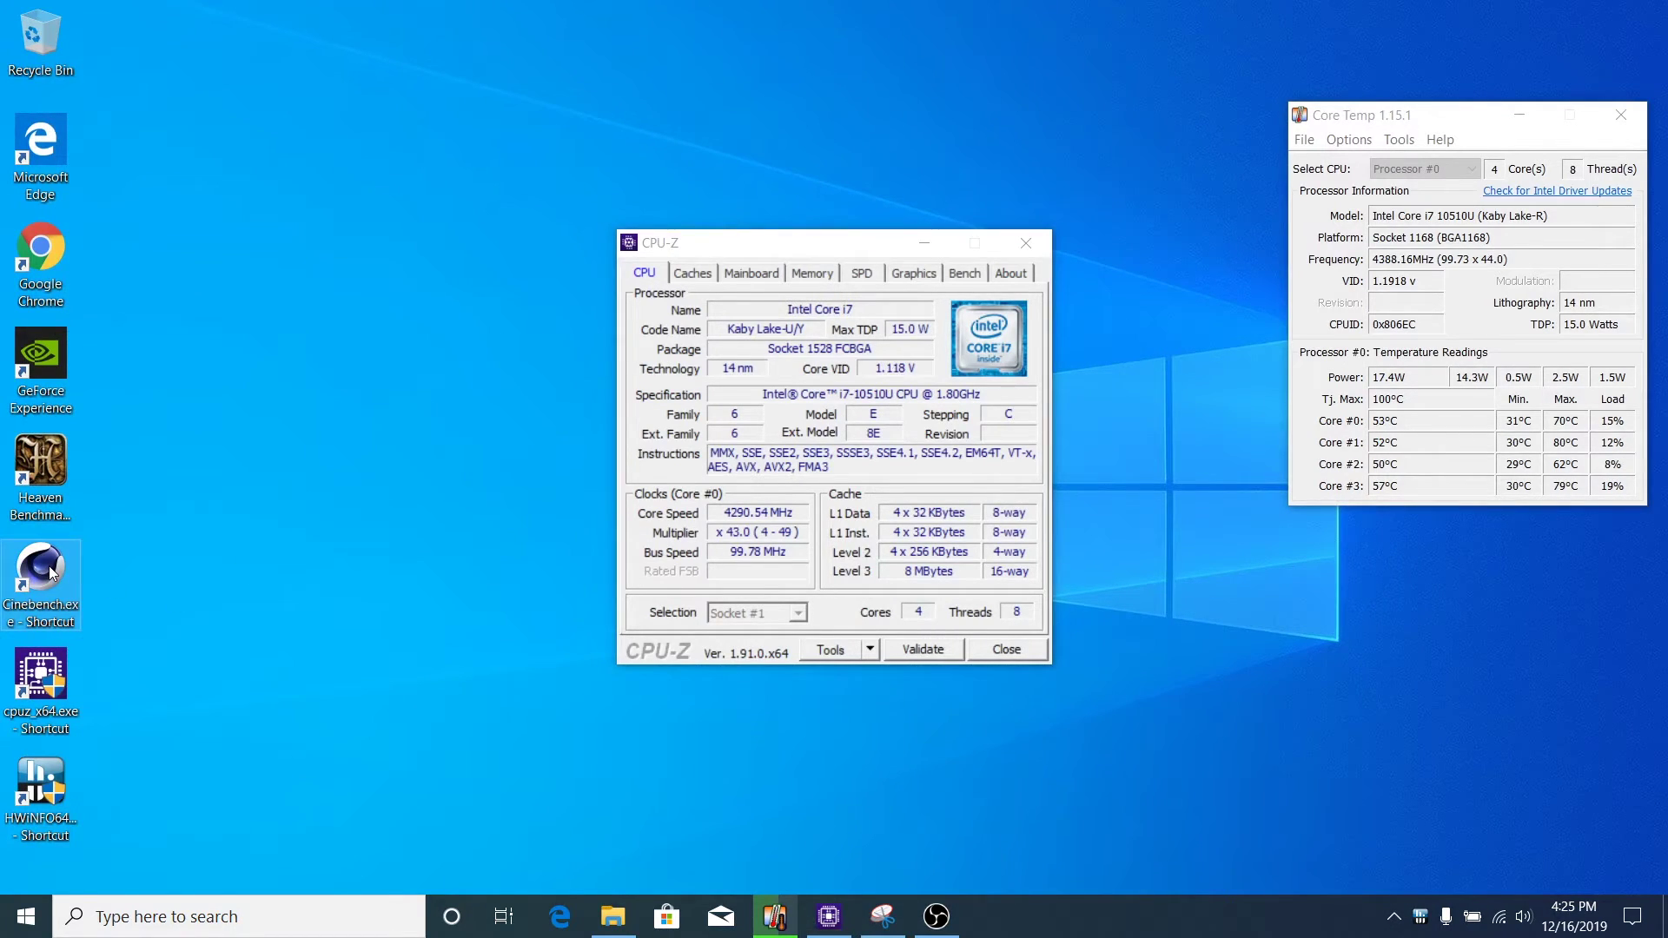
double_click(50, 572)
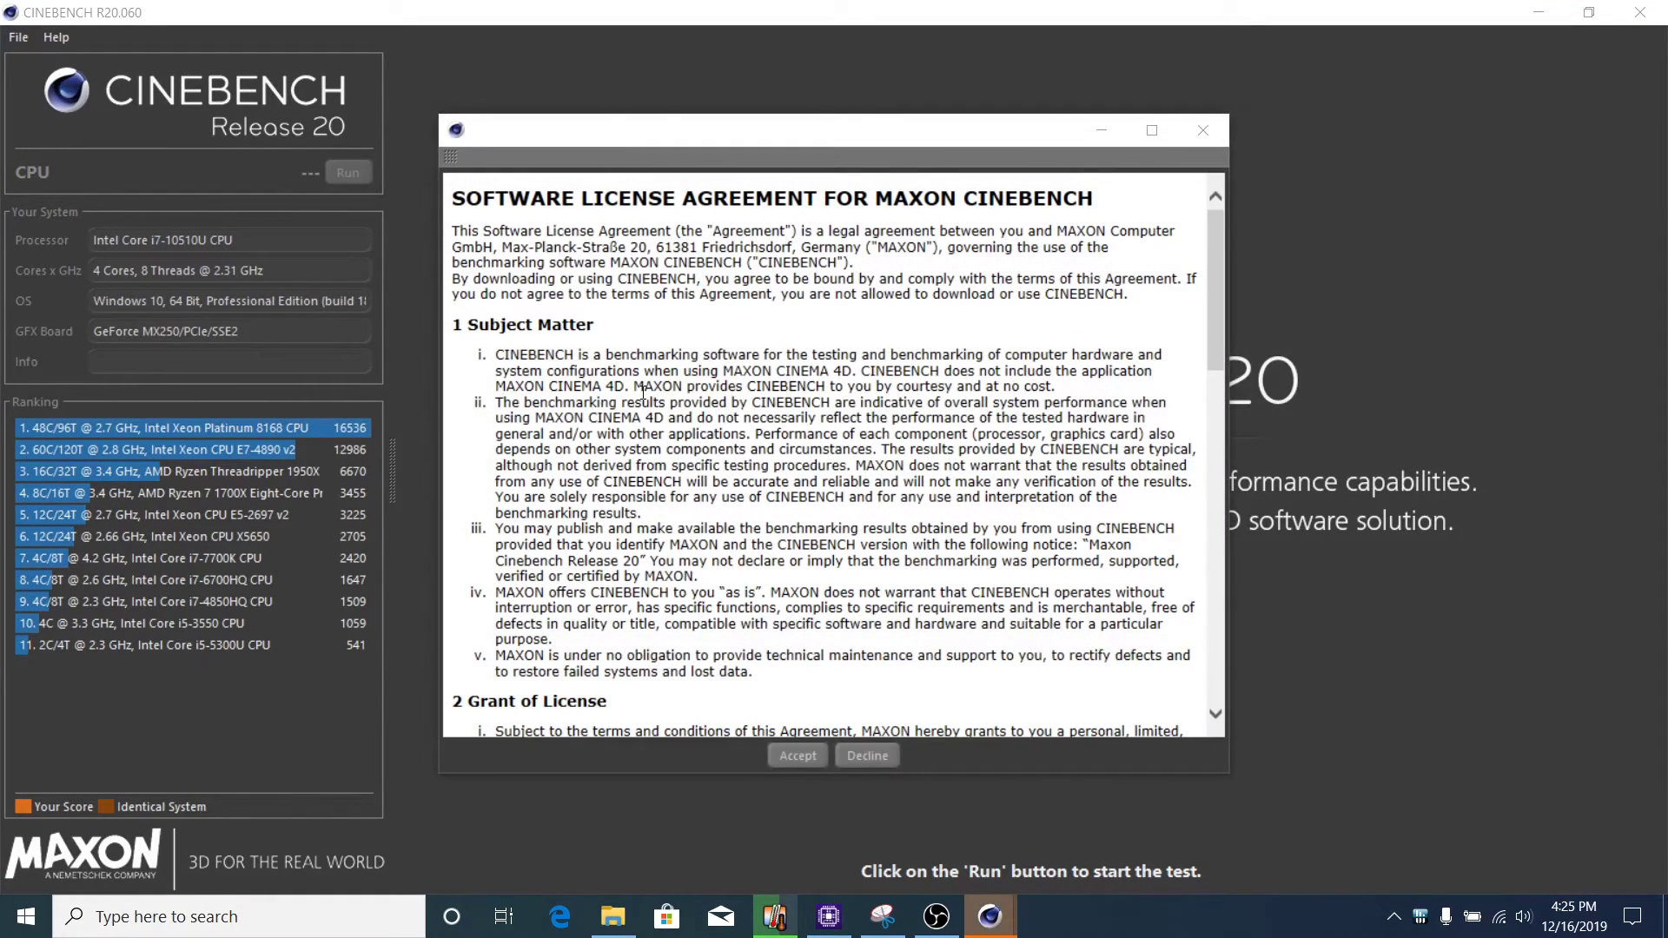
click(786, 763)
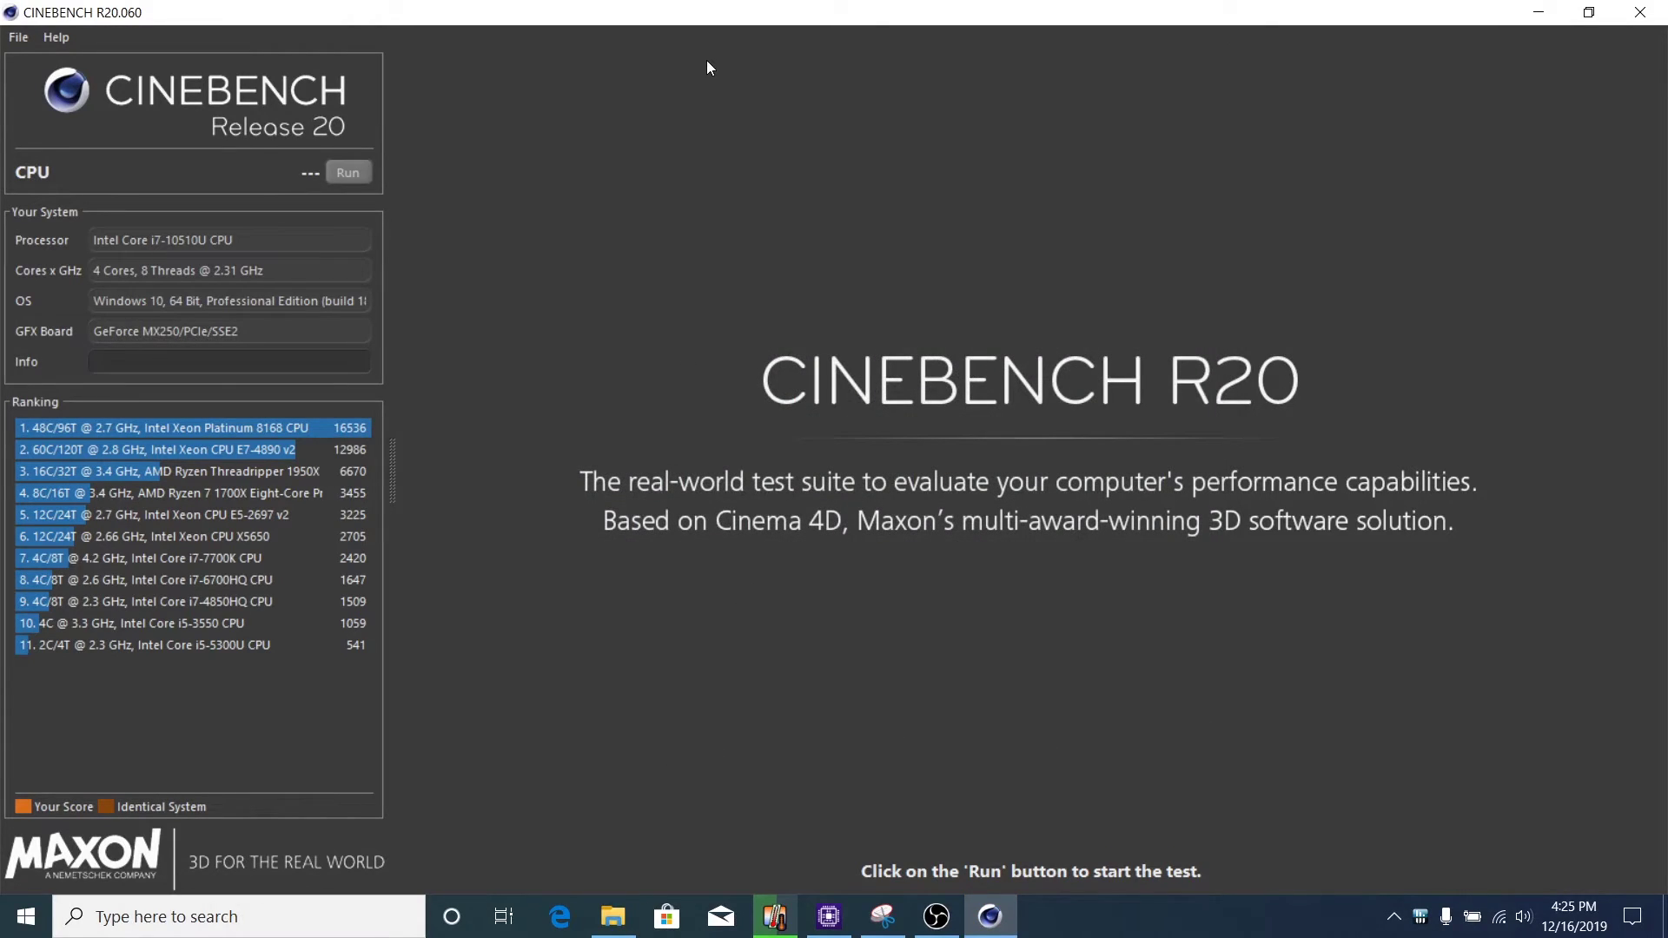